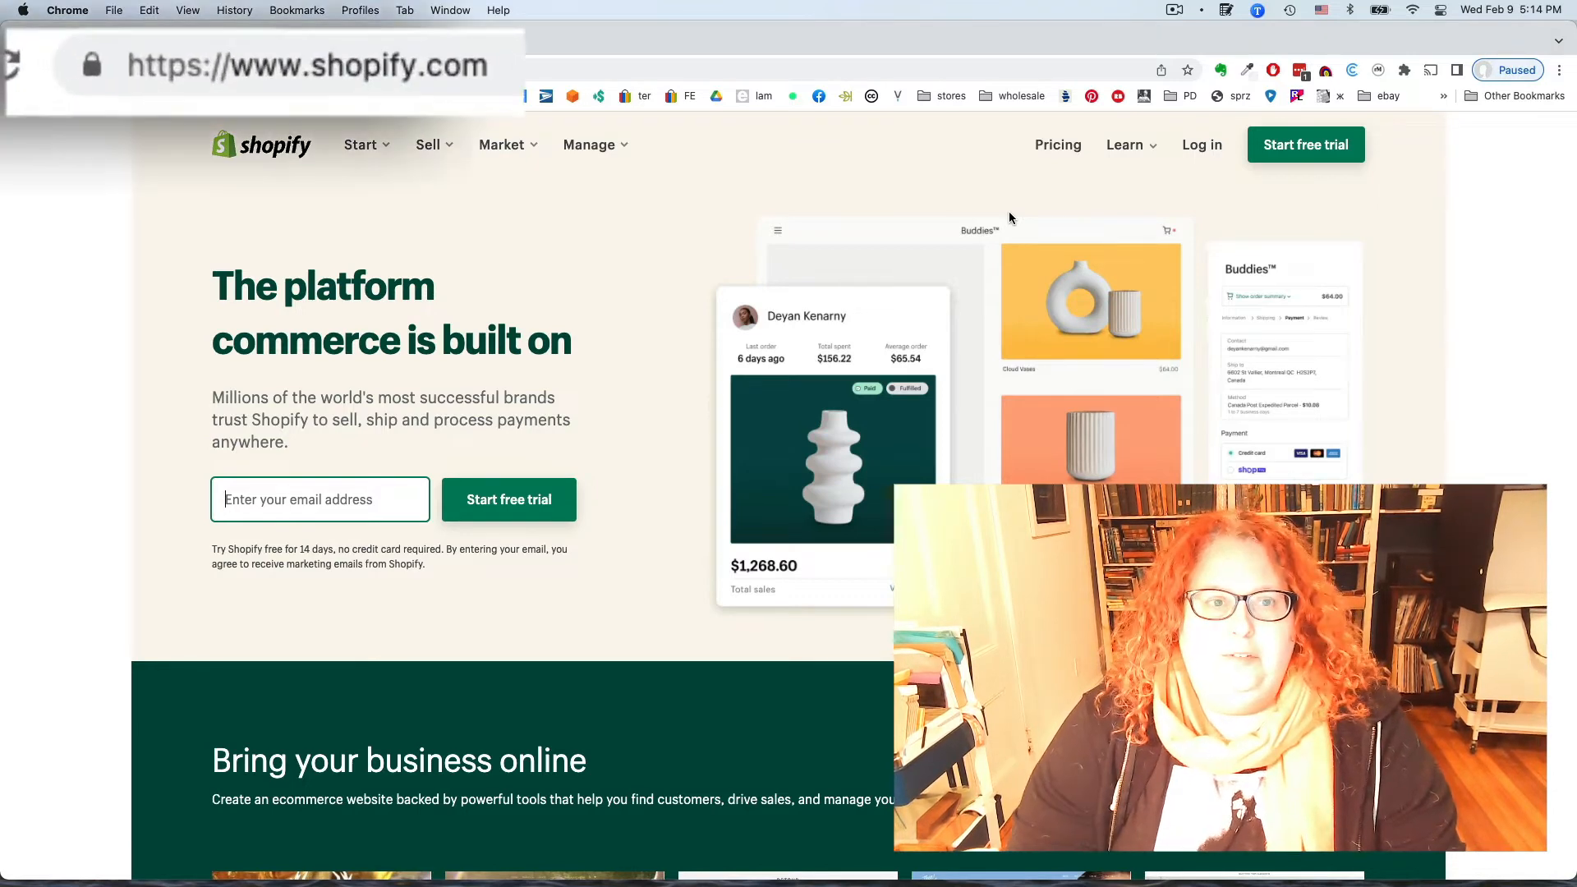
Start a free trial with the sign-up email and saved password, then create the store
click(320, 501)
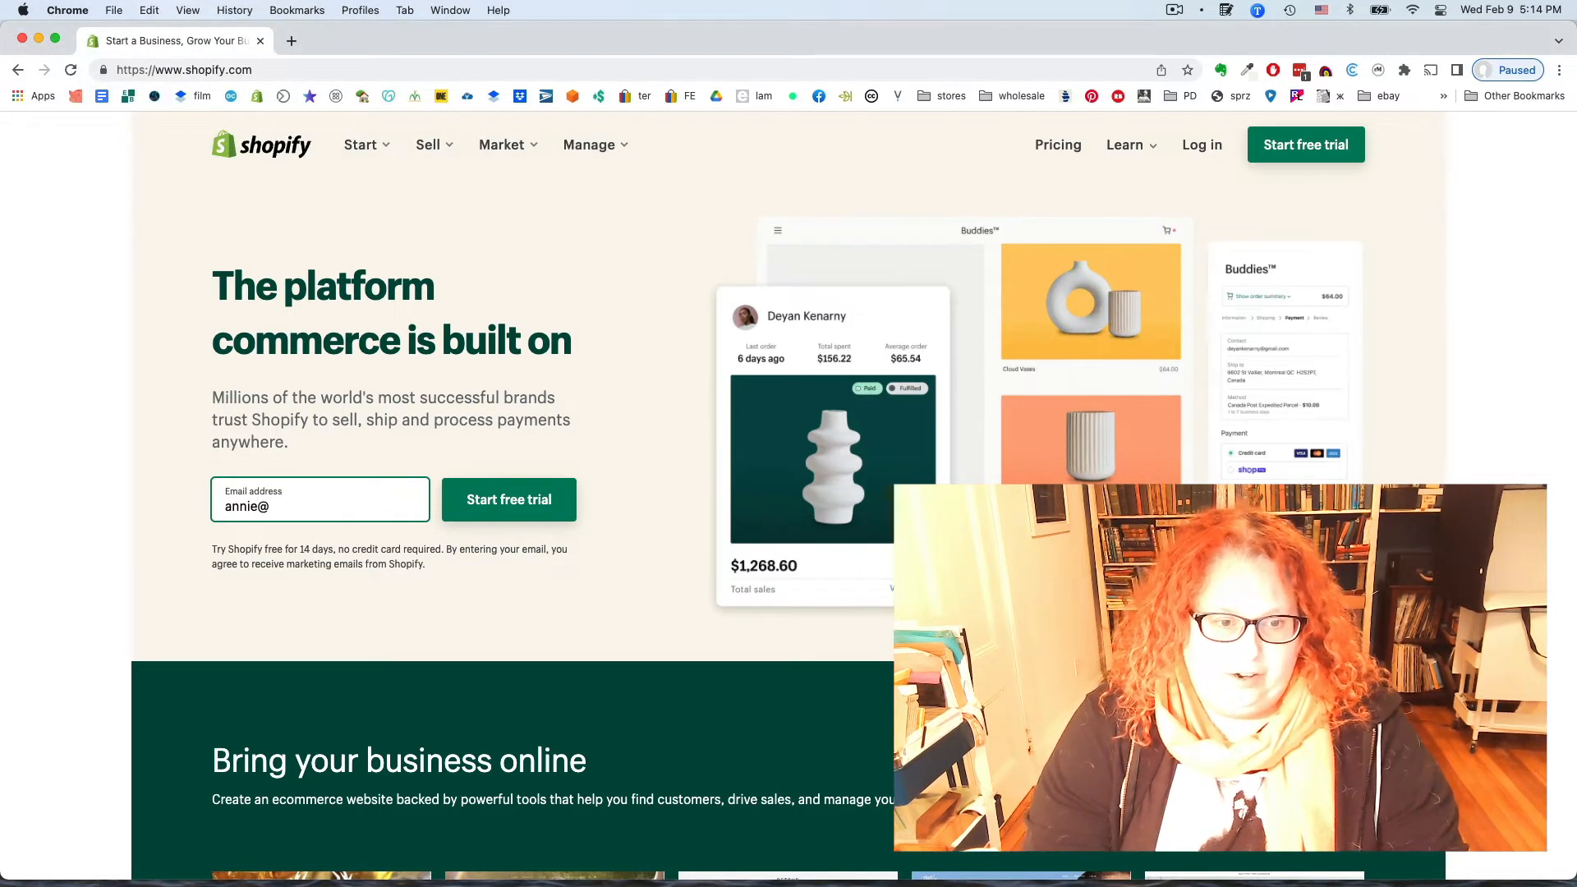
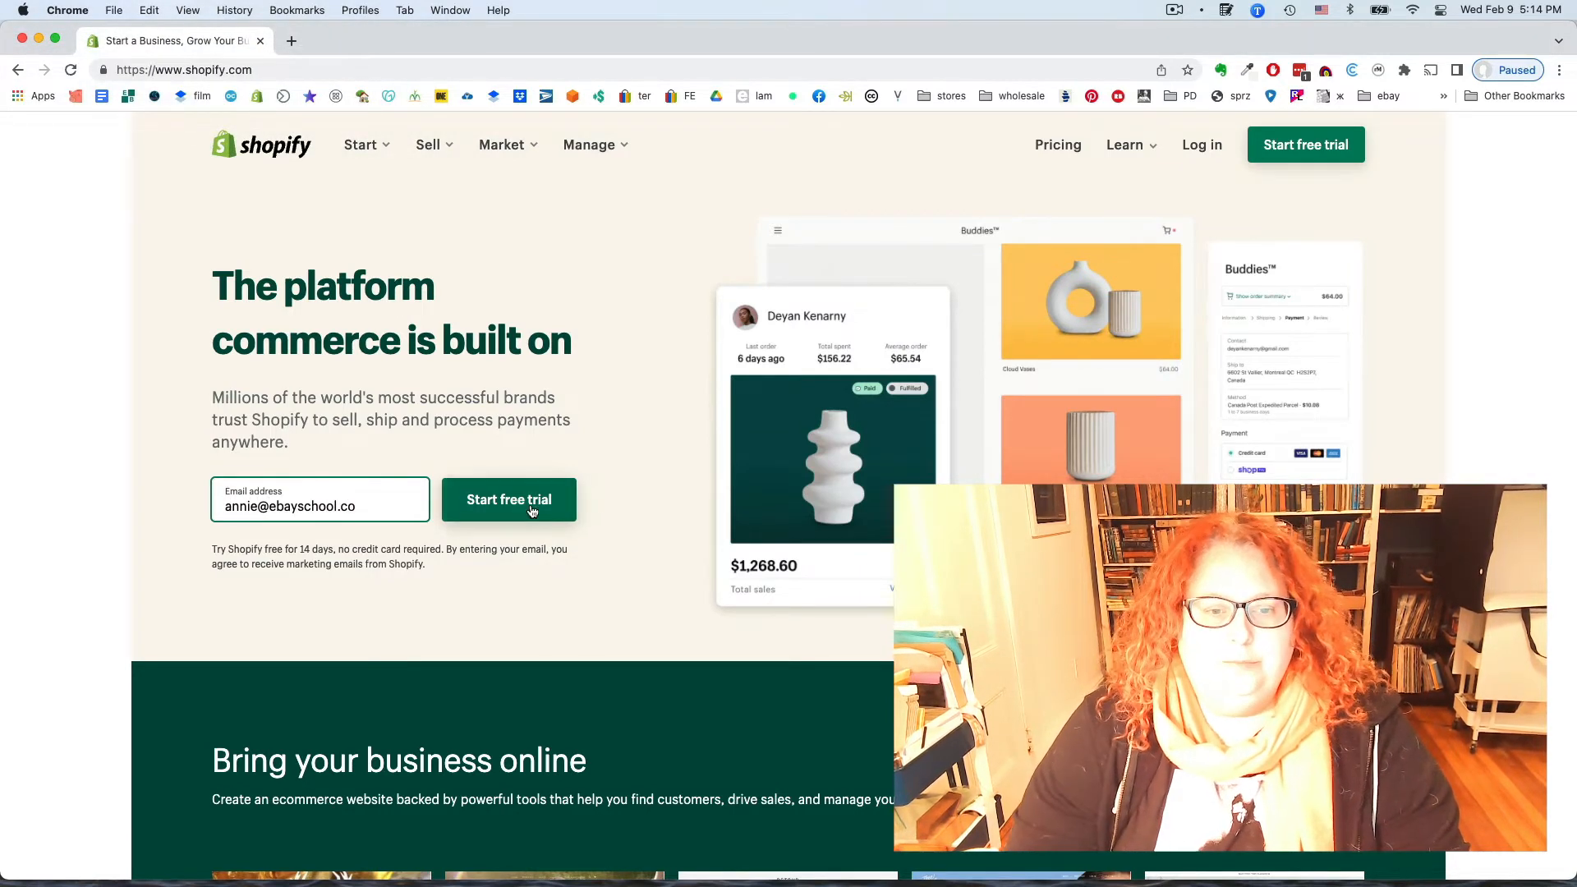
click(526, 502)
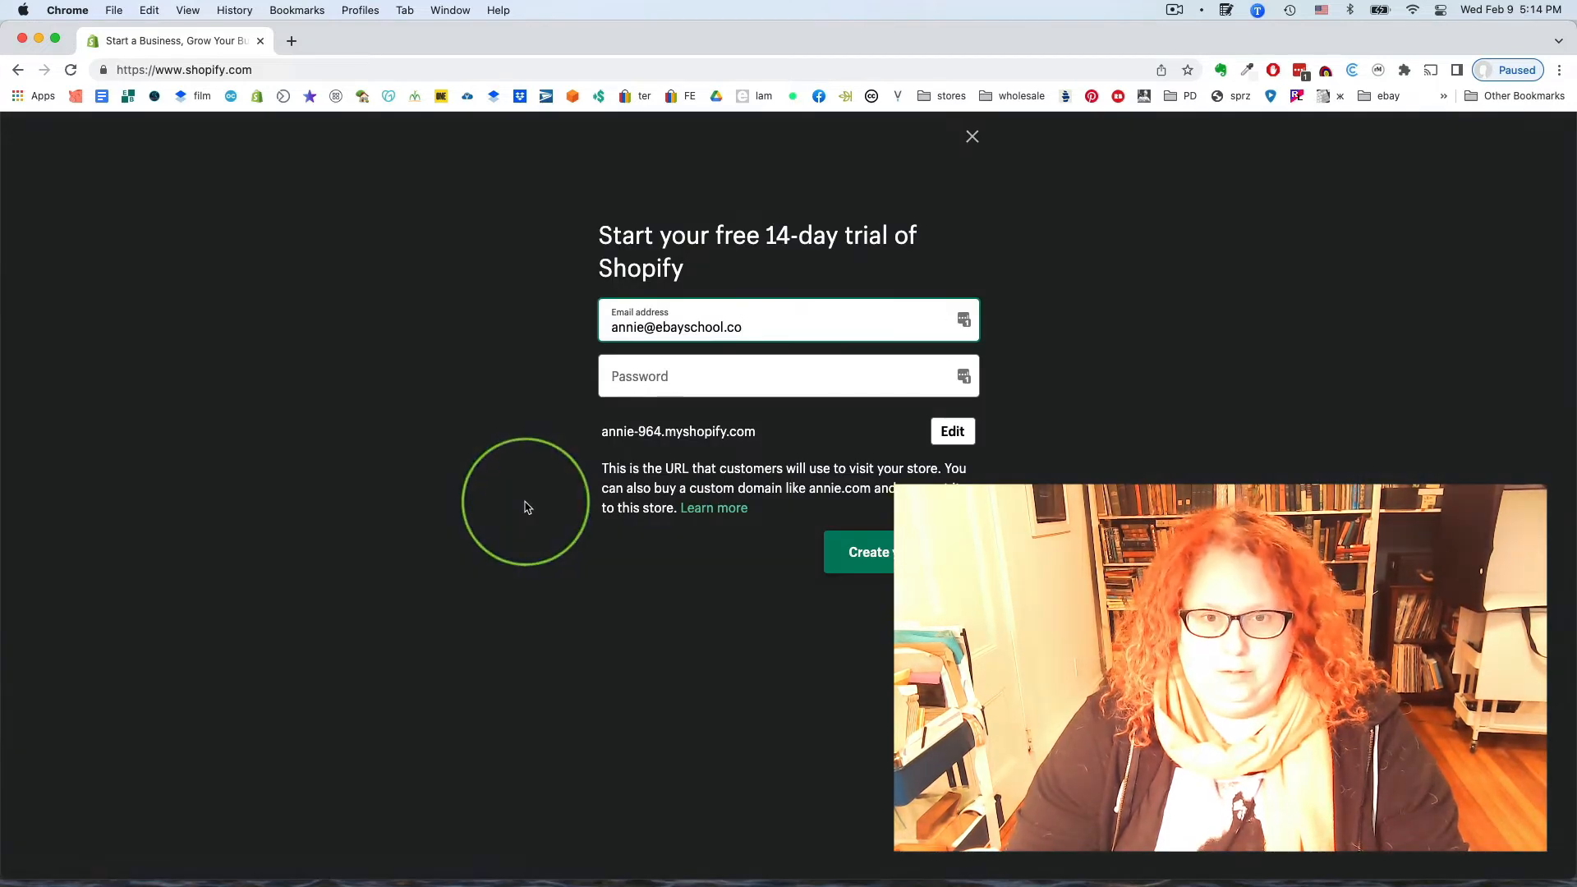
click(682, 373)
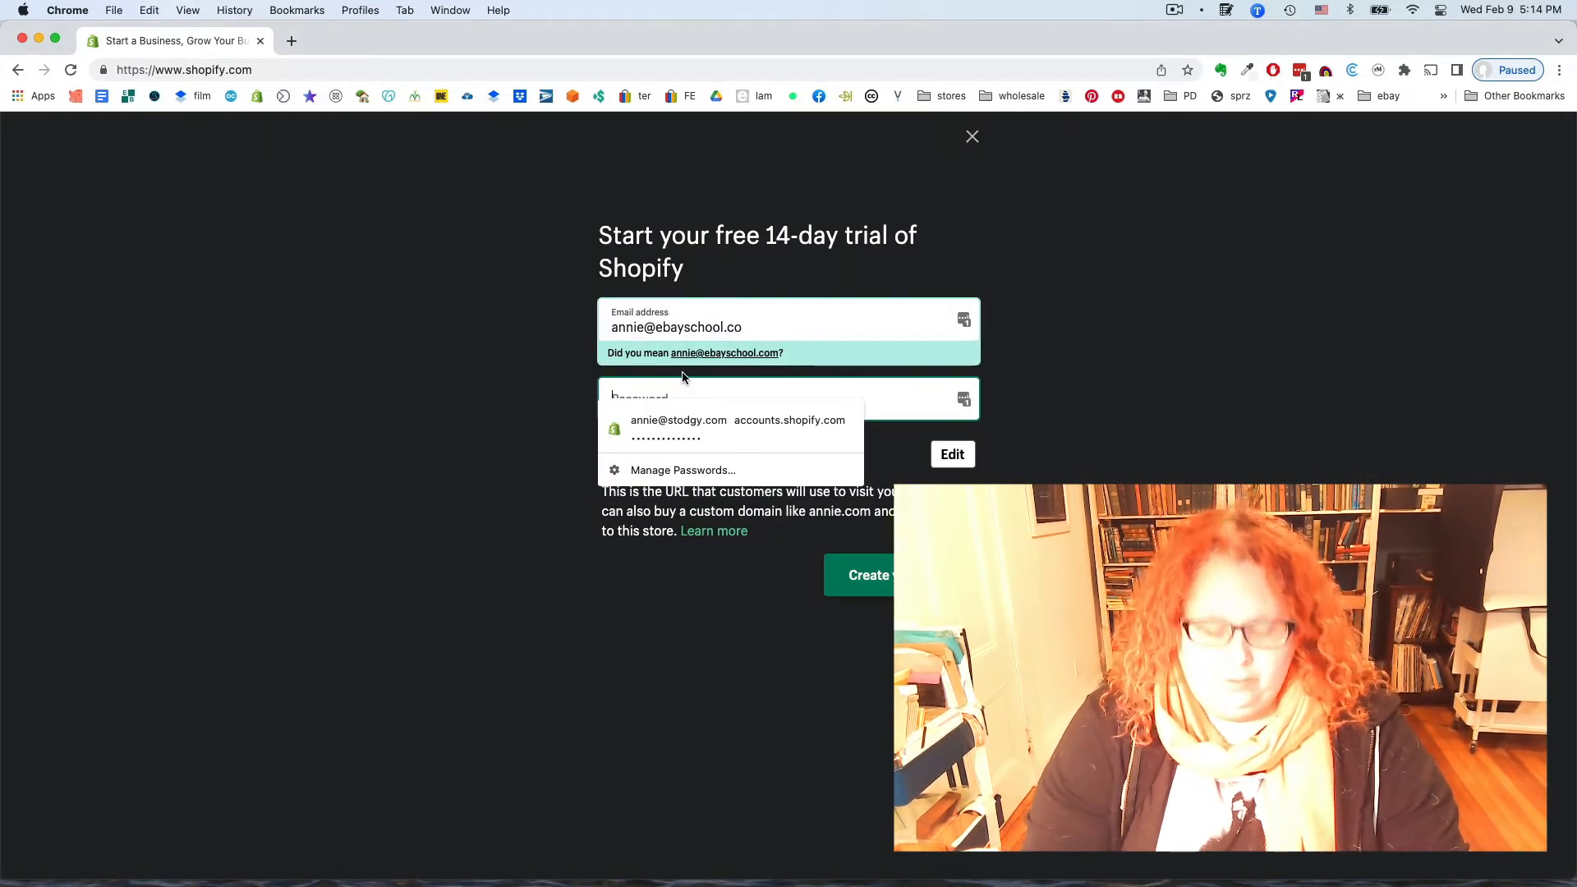
click(738, 427)
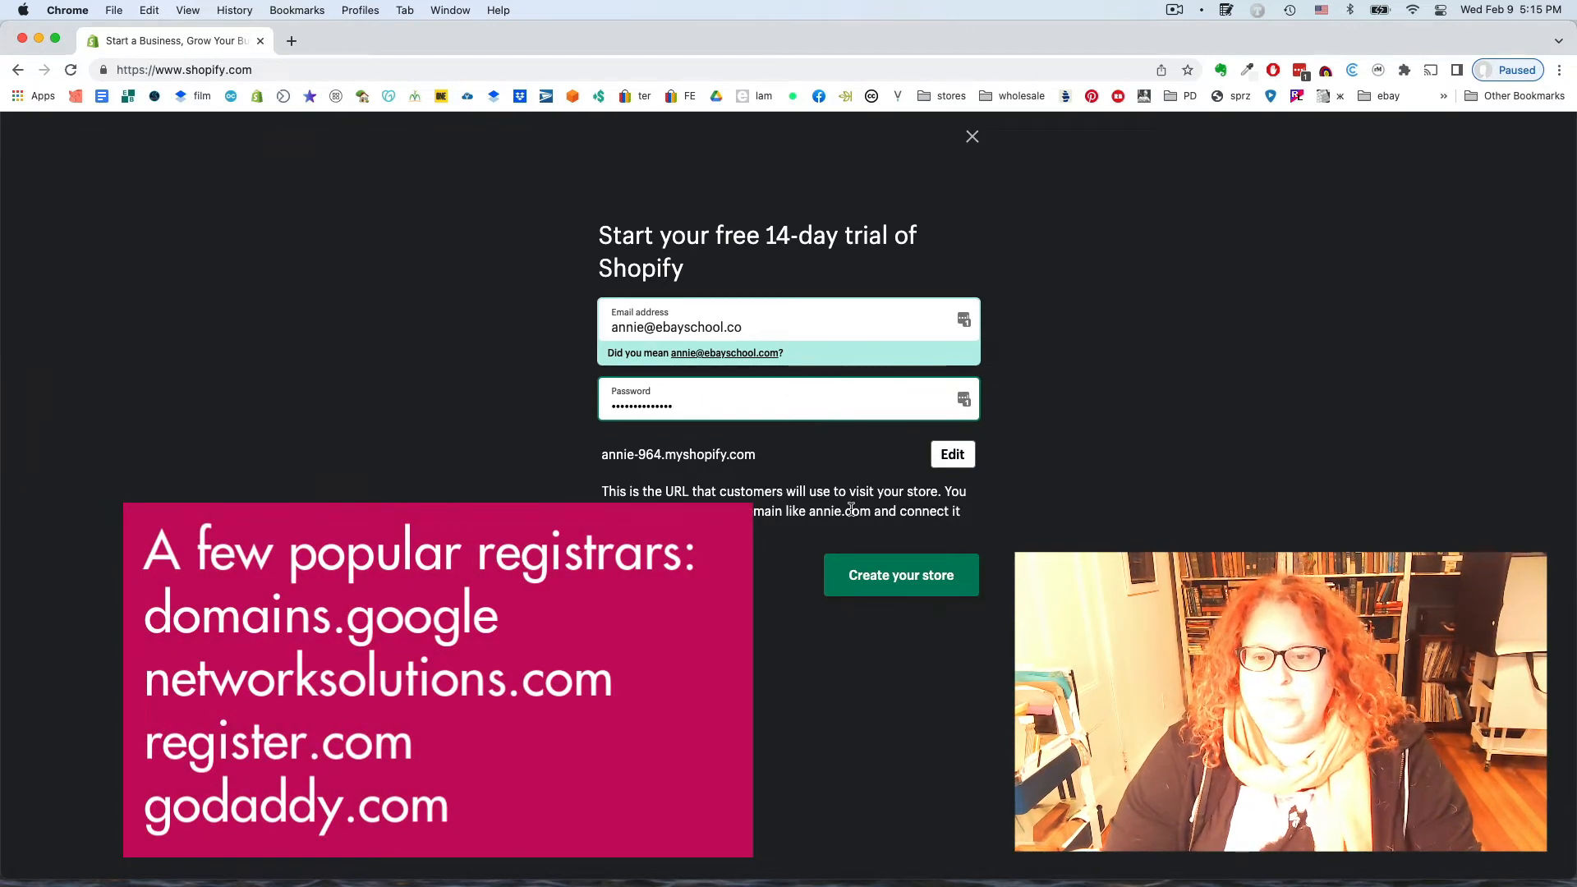
click(913, 592)
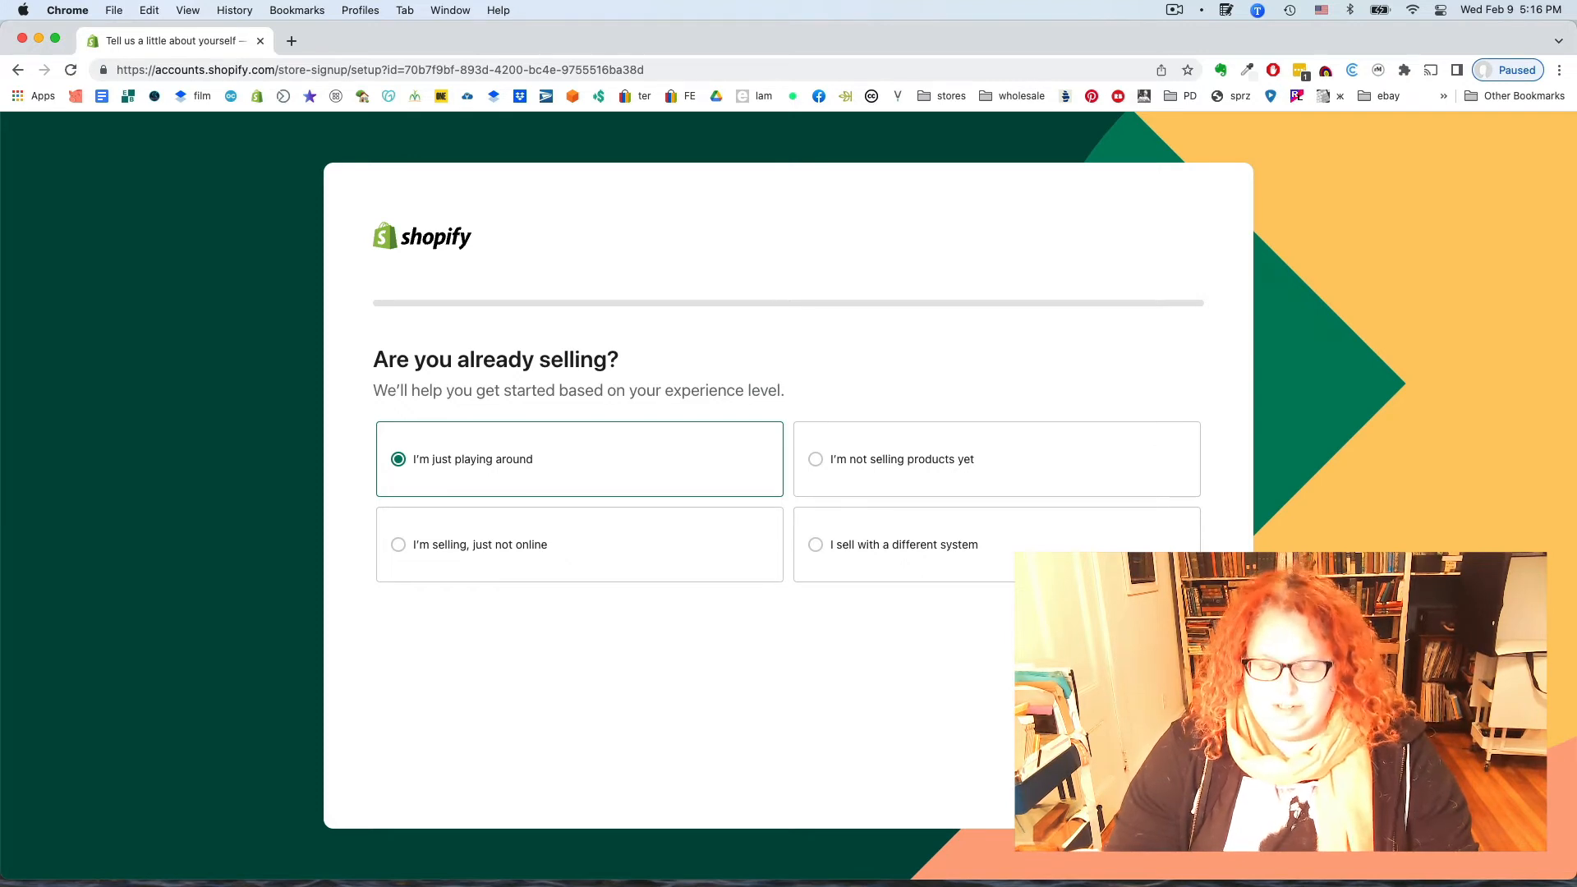
Move past the final address step to reach the new store's admin Home page
click(1167, 772)
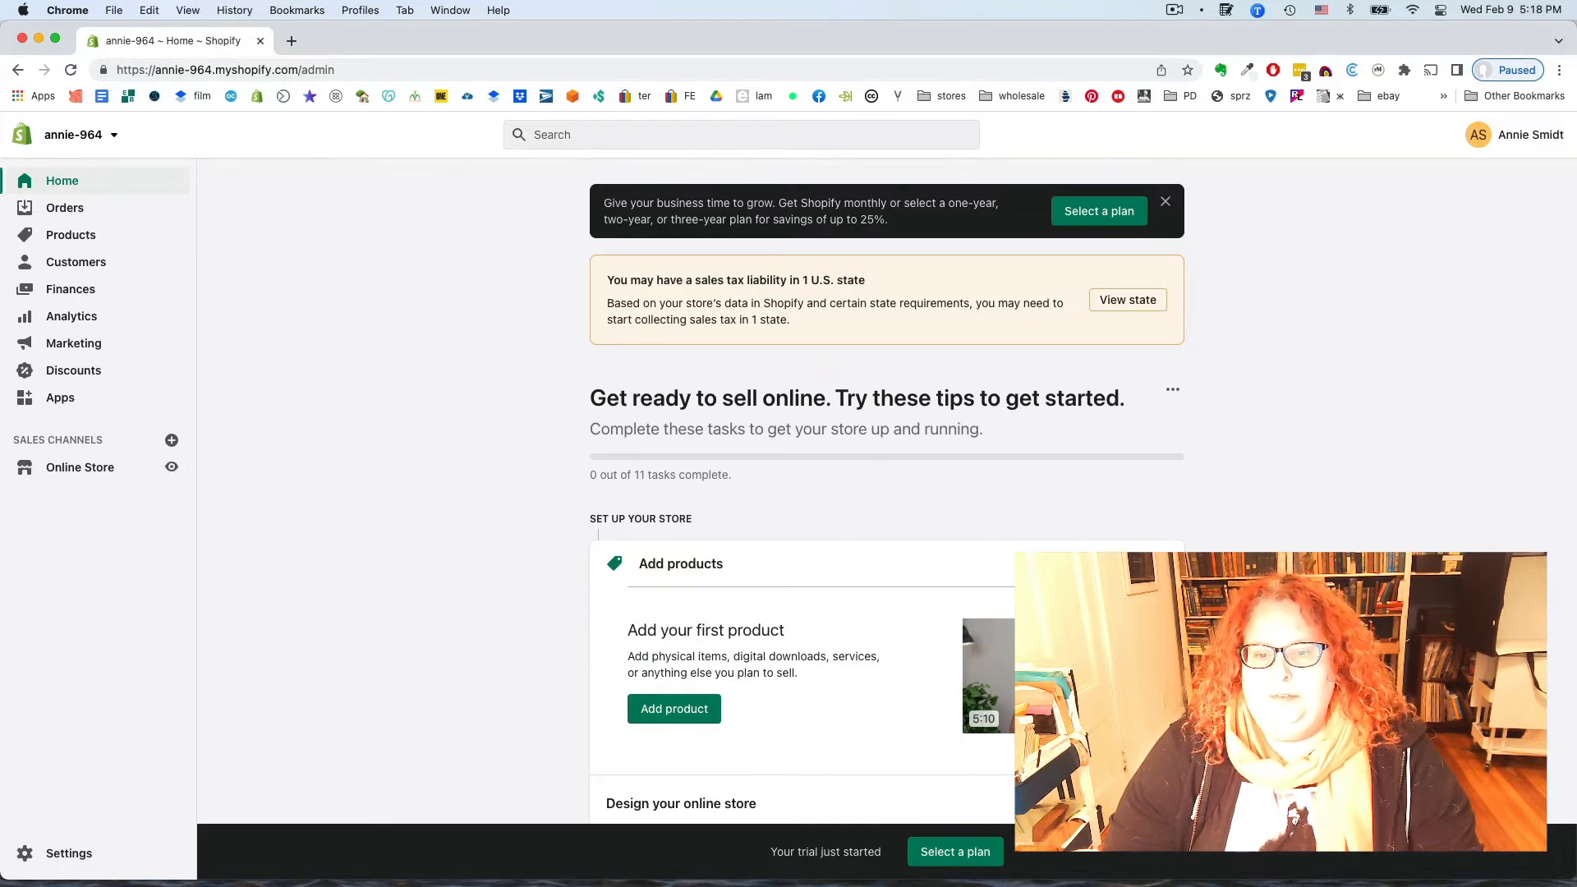
scroll(989, 496, down, 3)
scroll(989, 497, up, 3)
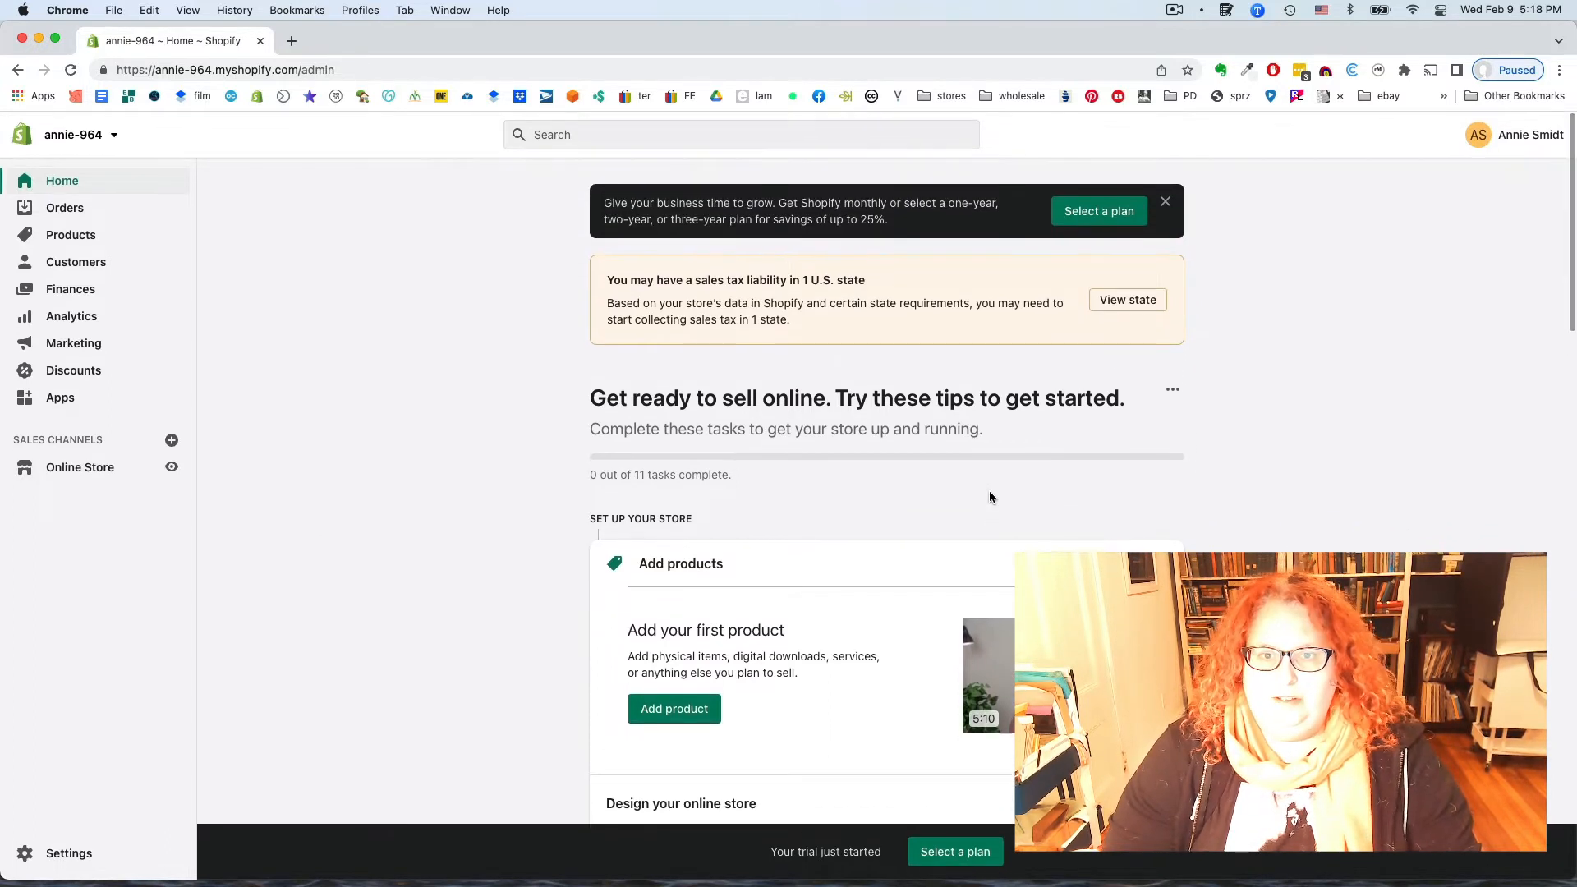
scroll(990, 492, down, 10)
scroll(990, 493, up, 4)
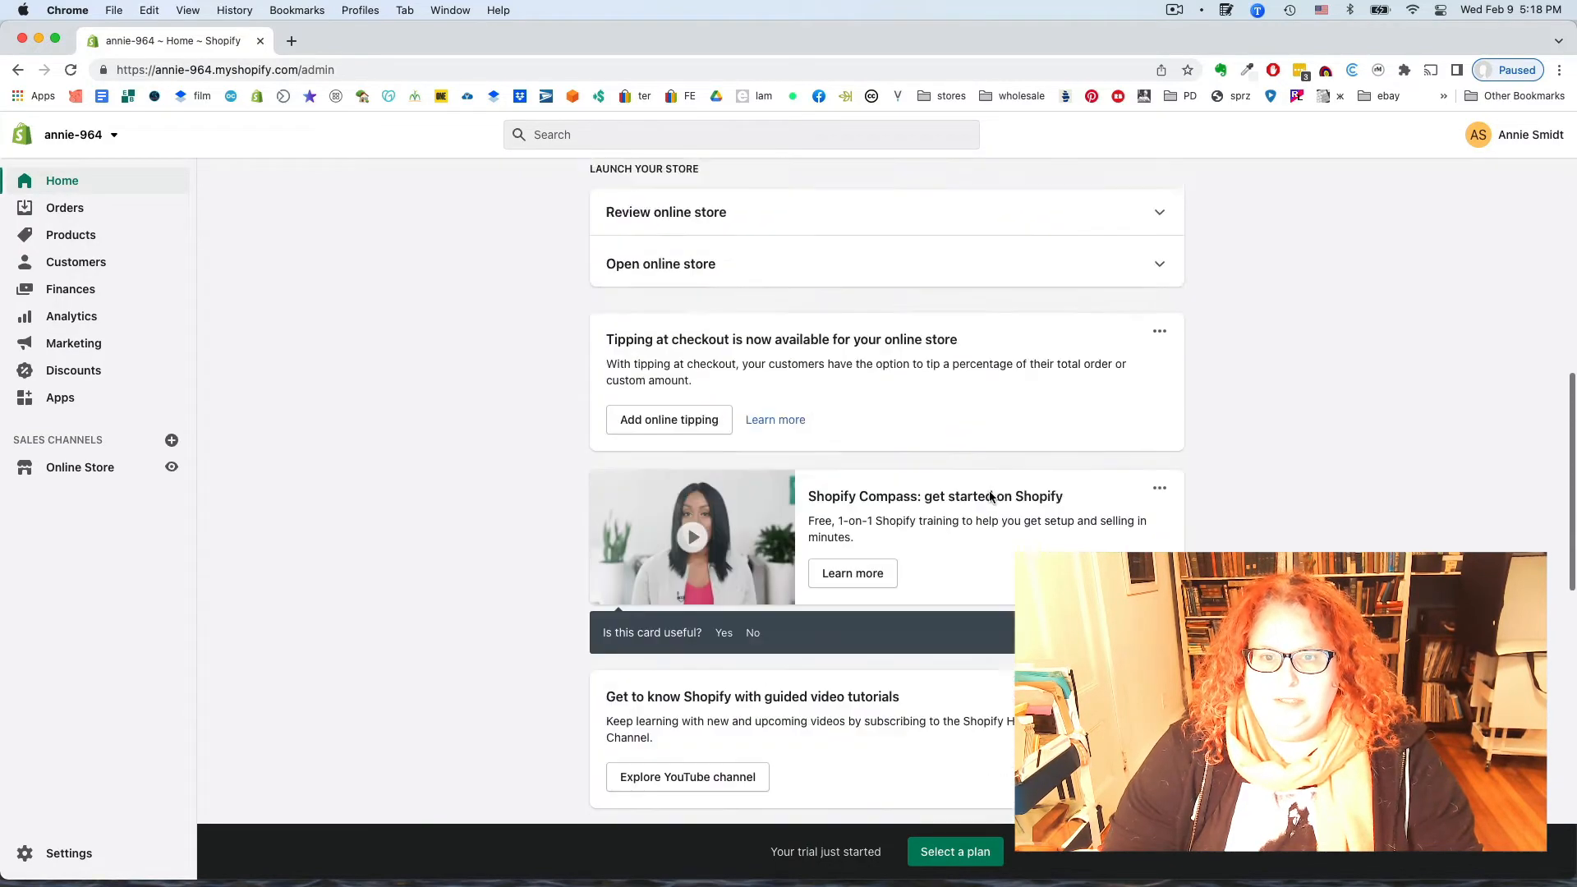
scroll(990, 493, down, 12)
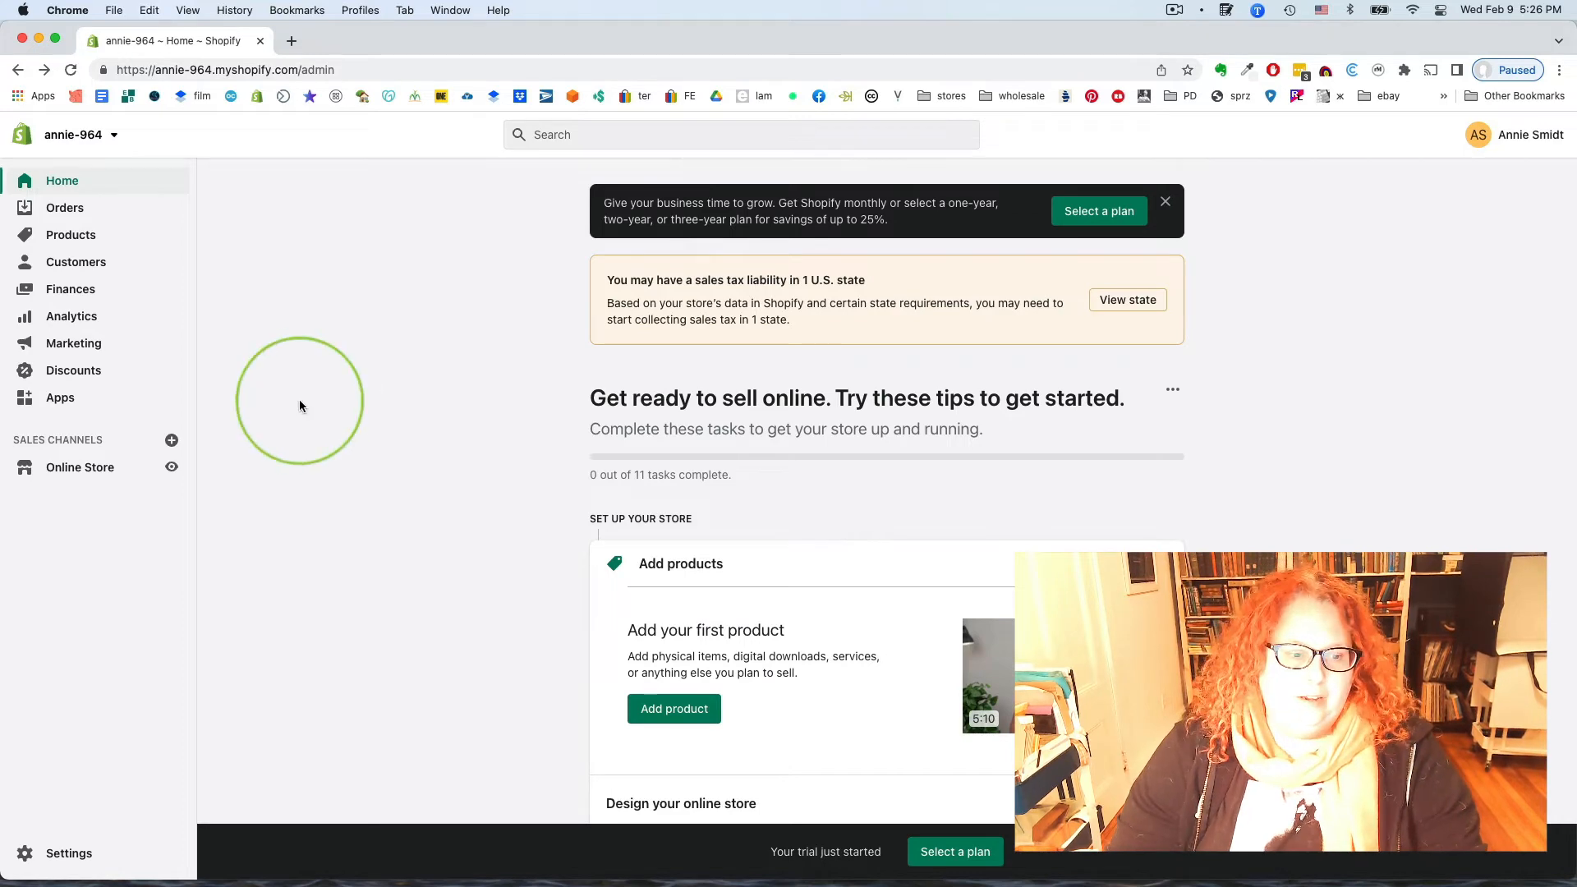
Replace the default store name with 'eBay School' under Store details' basic information
click(66, 853)
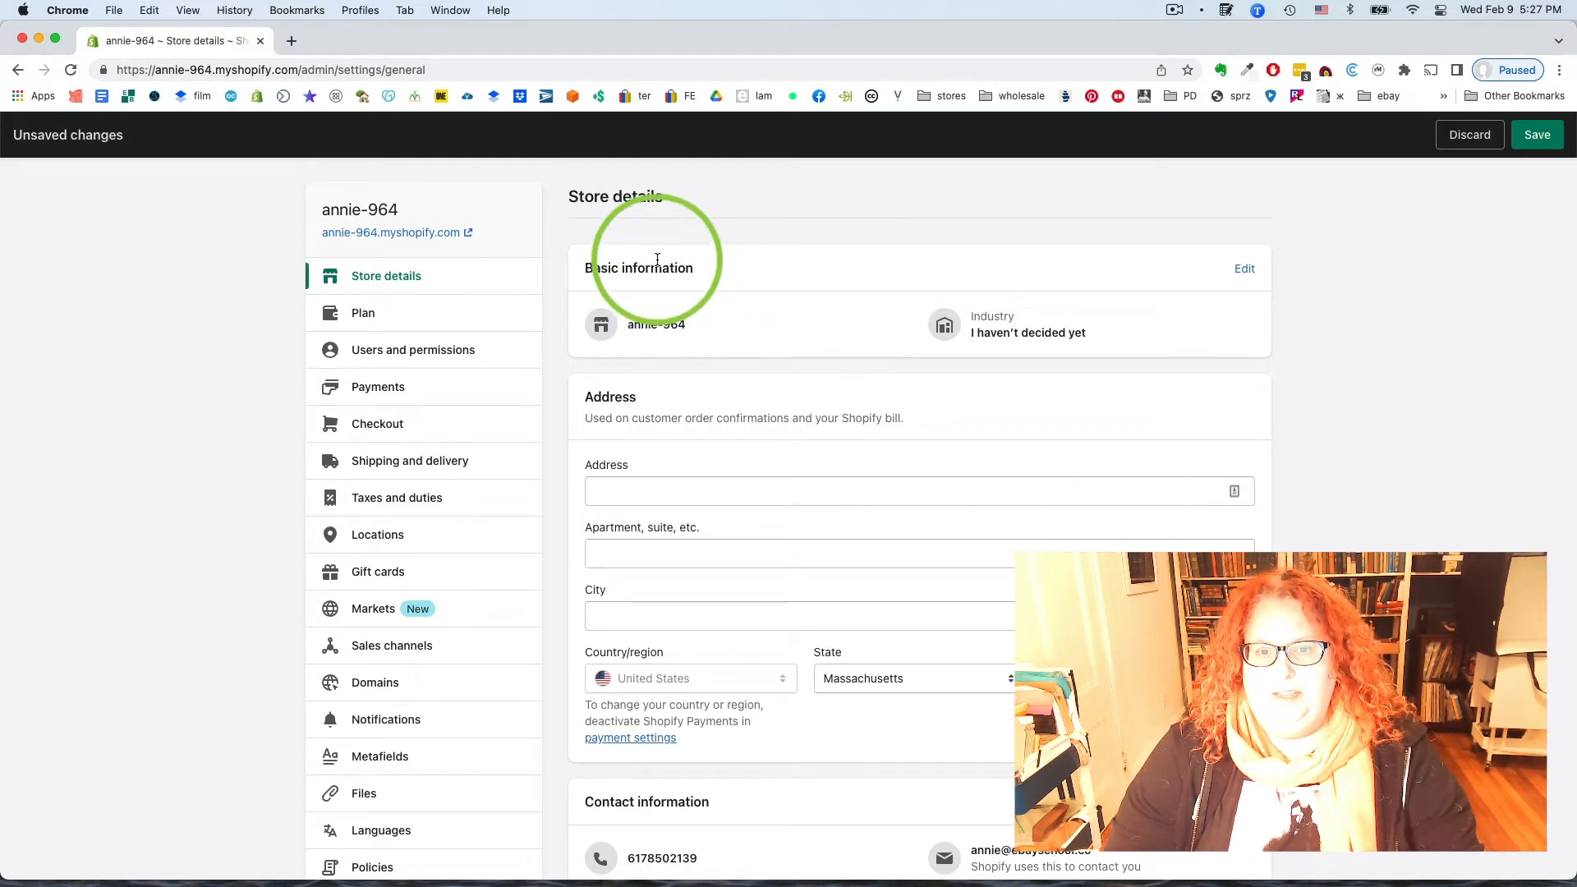
click(1242, 267)
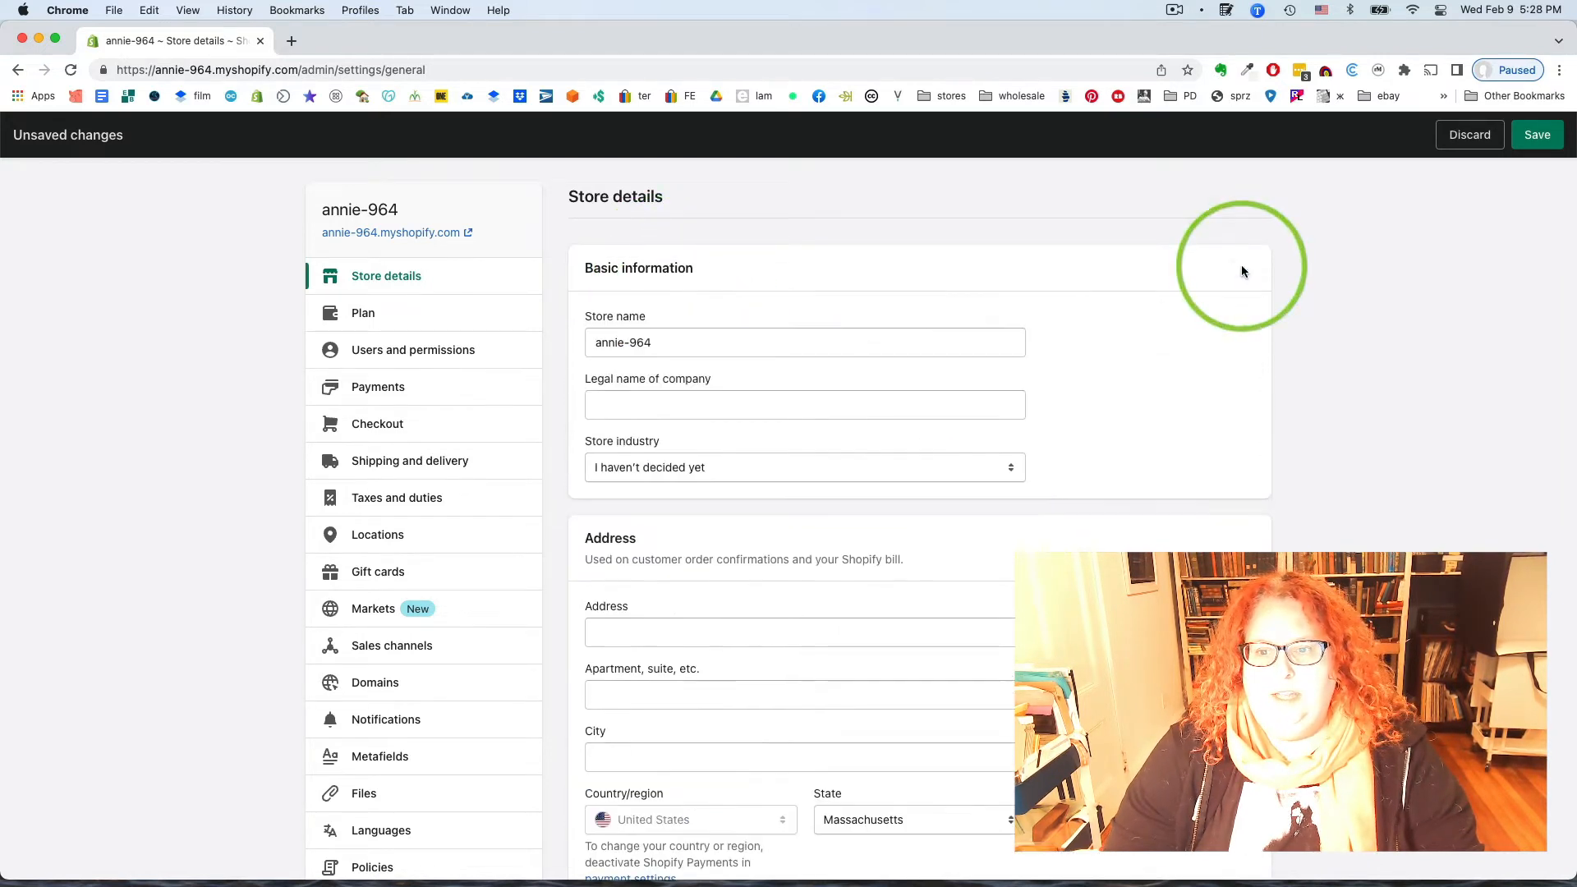
click(658, 342)
drag(658, 343, 539, 329)
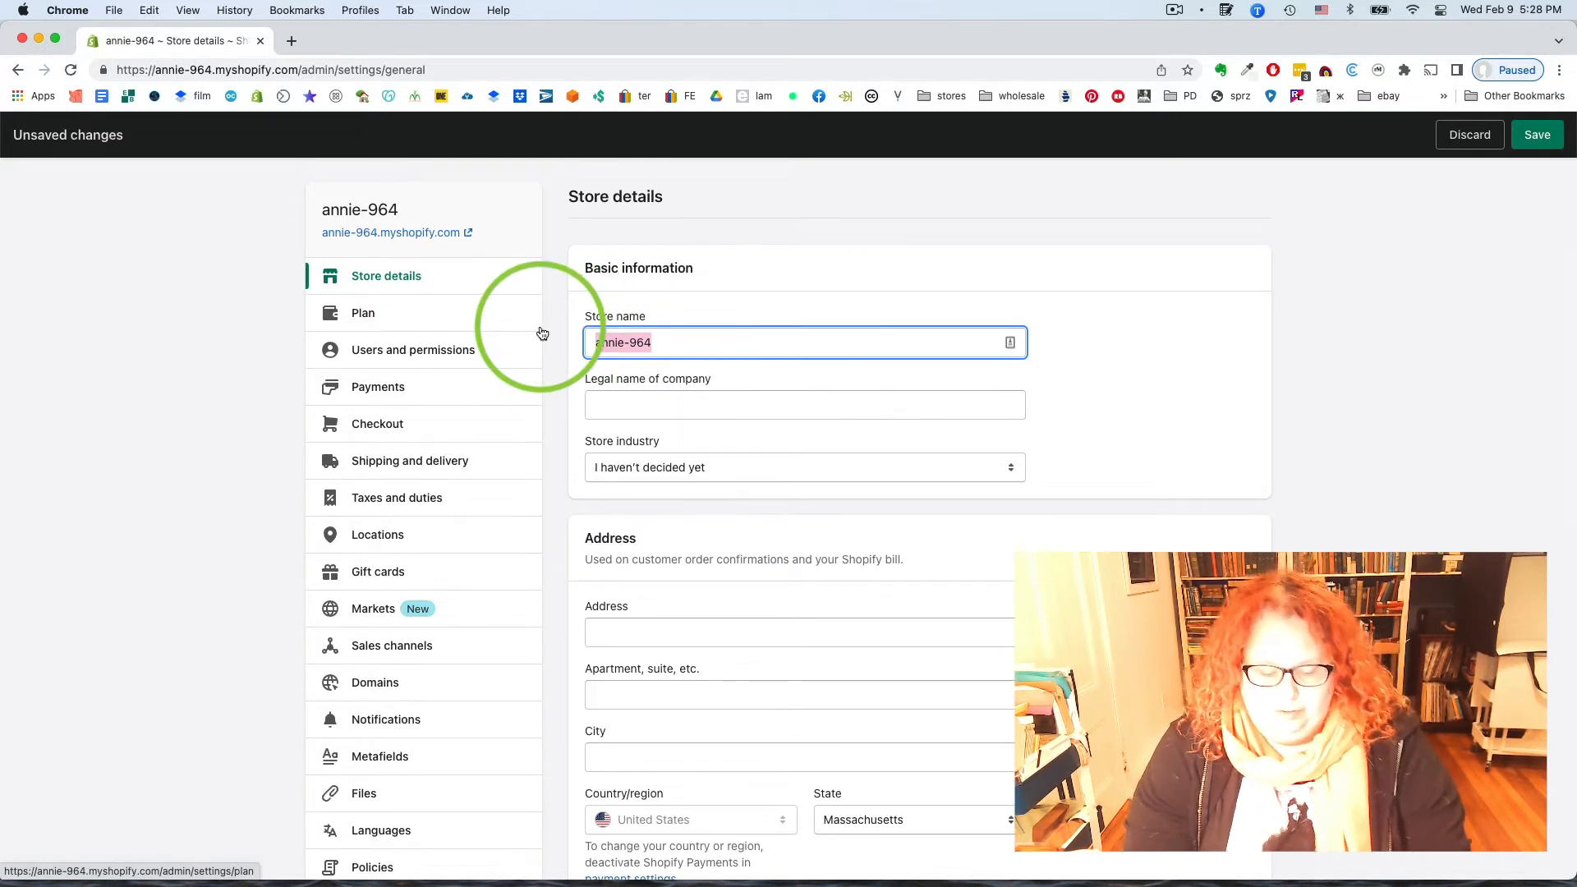
text(eBa)
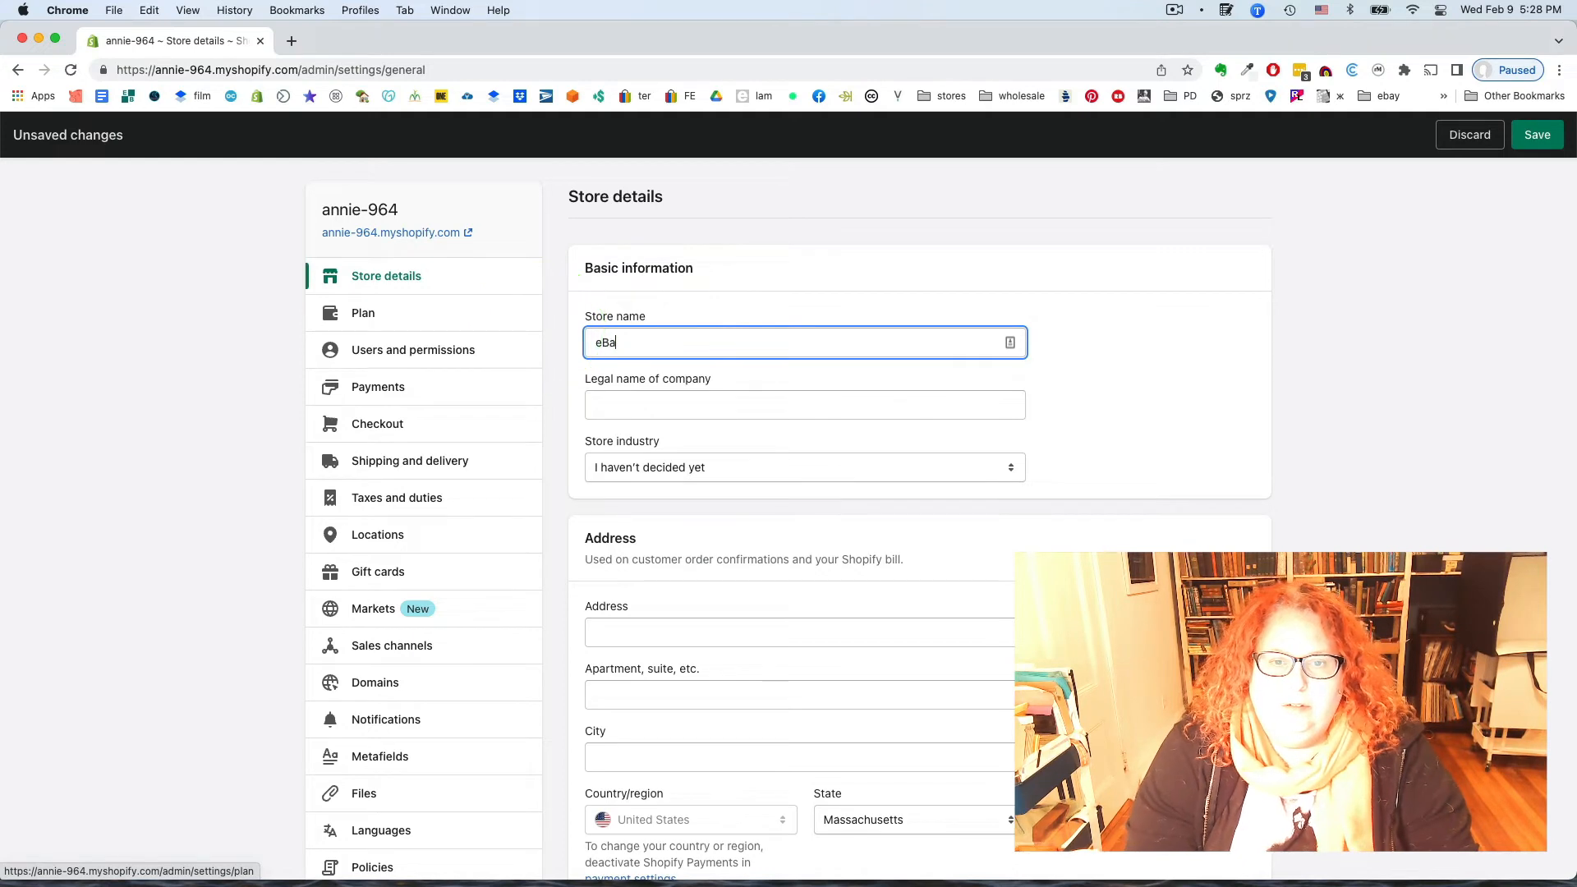
text(y School)
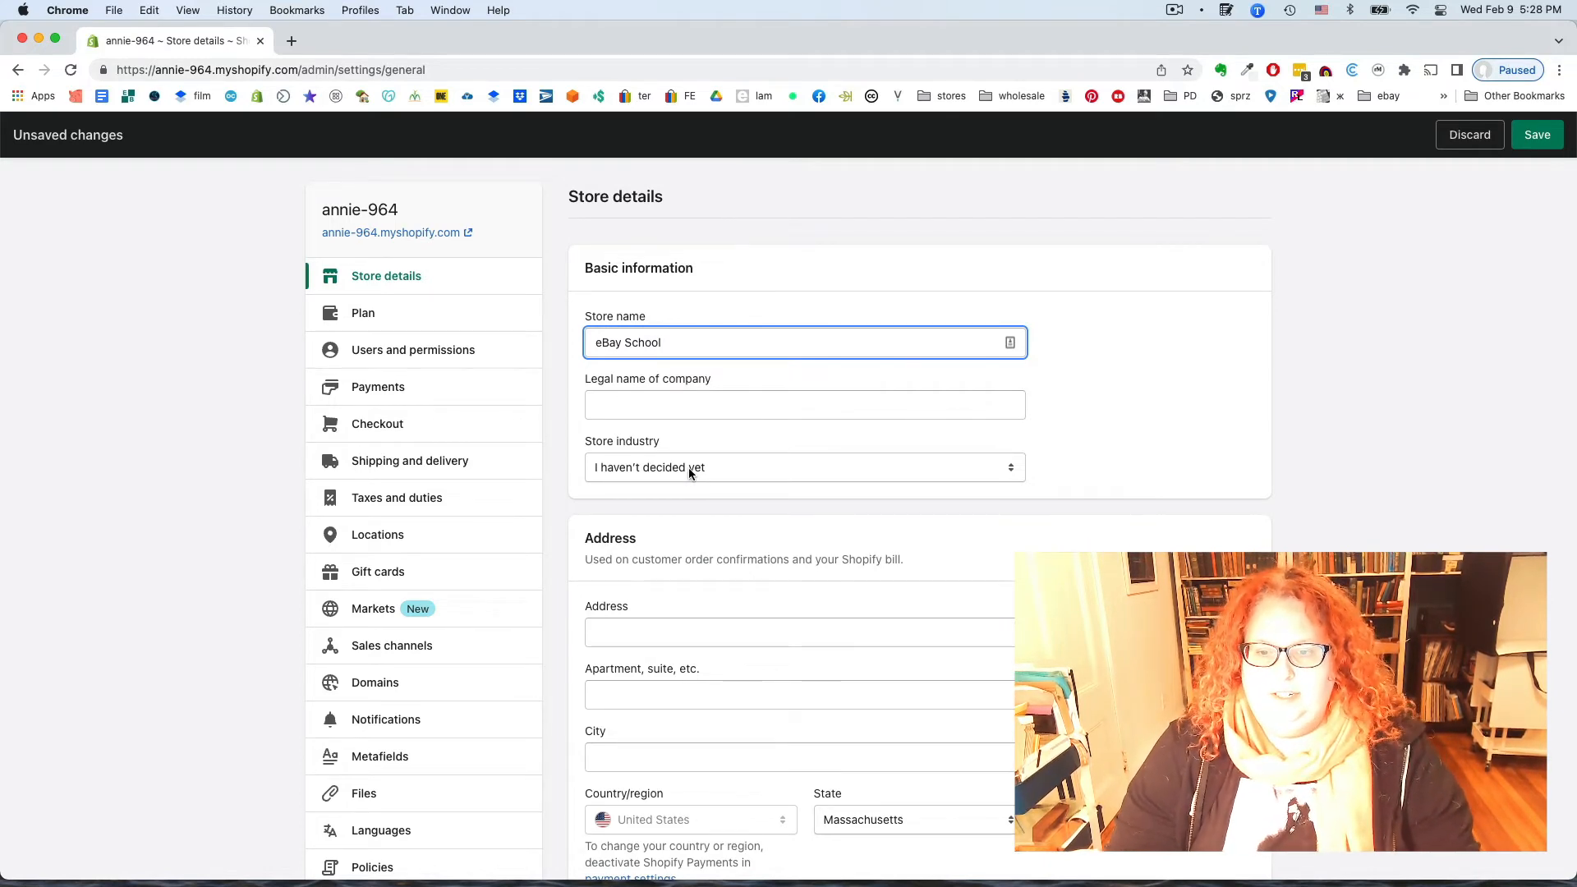
scroll(688, 467, down, 10)
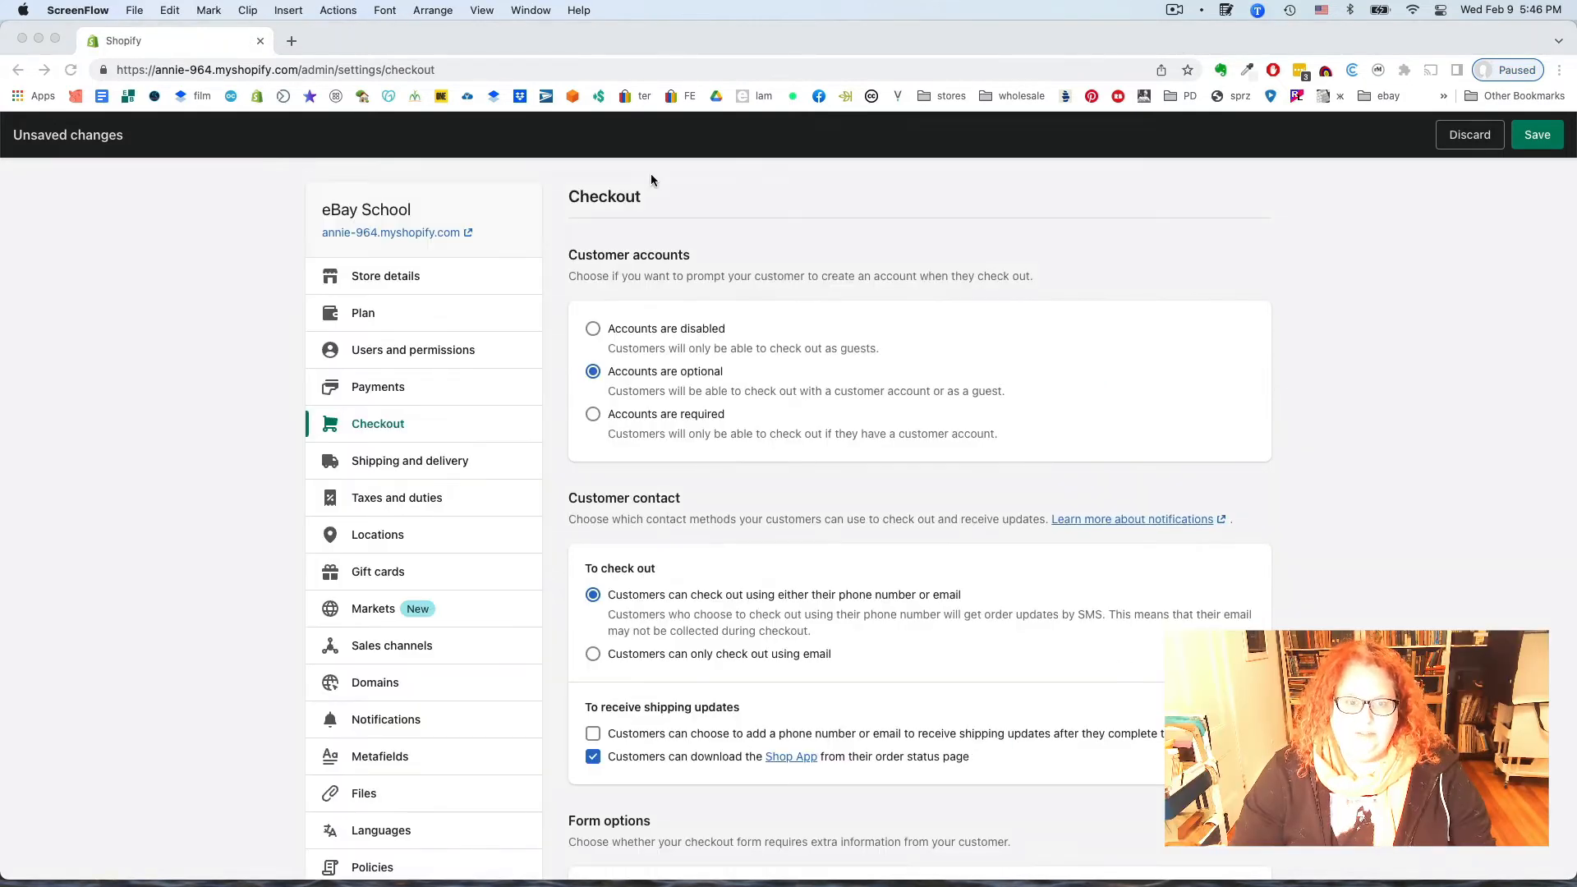
Review the Checkout options, with customer accounts optional and phone-or-email checkout, and save them
click(394, 426)
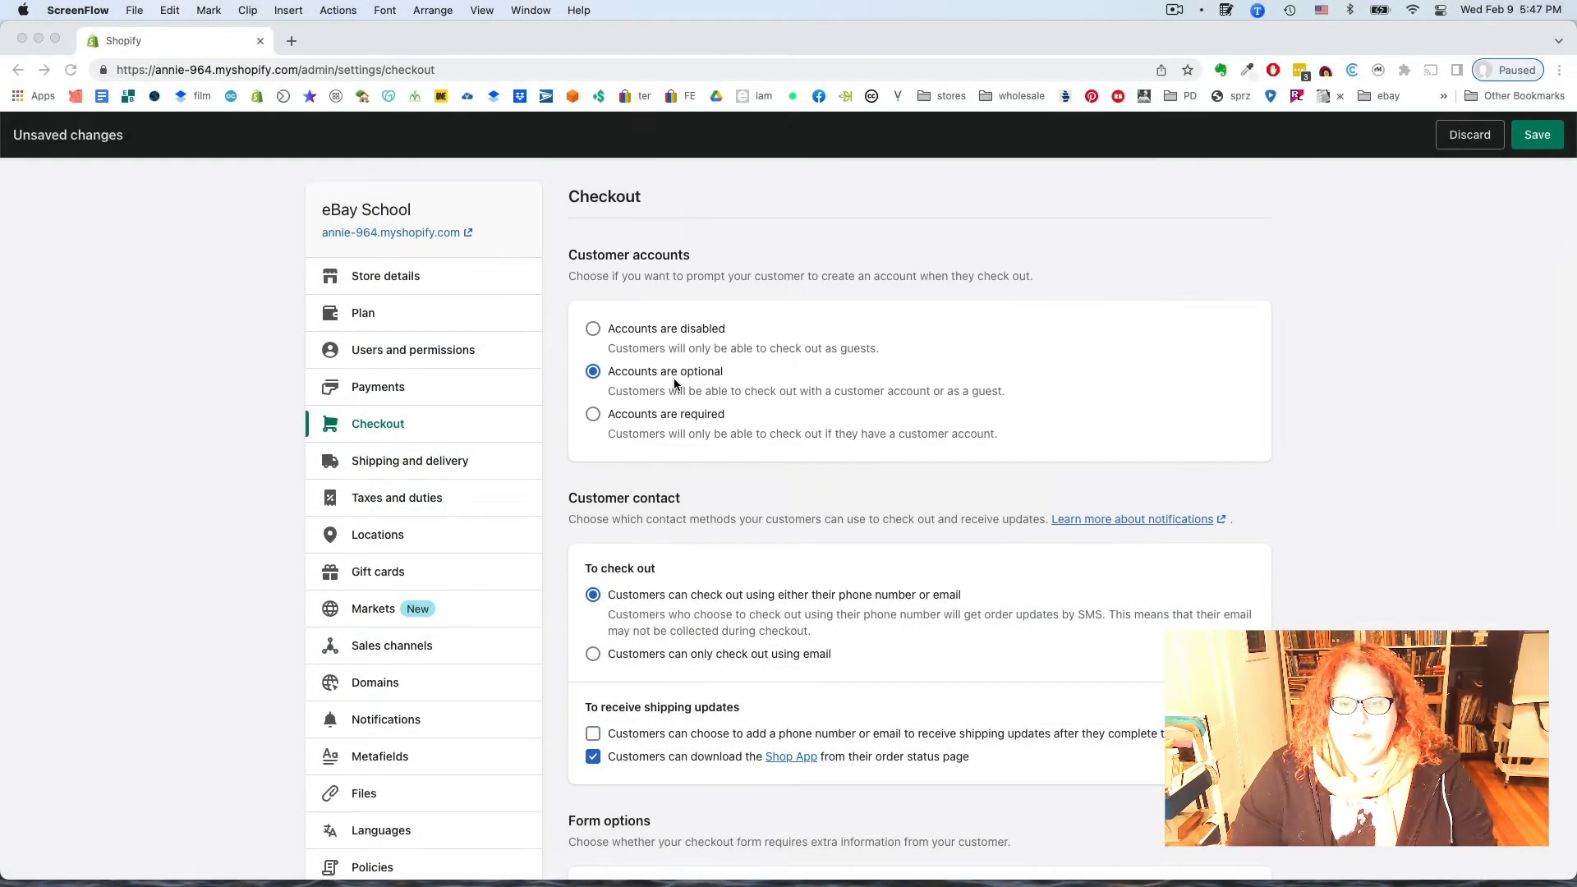
scroll(674, 383, down, 6)
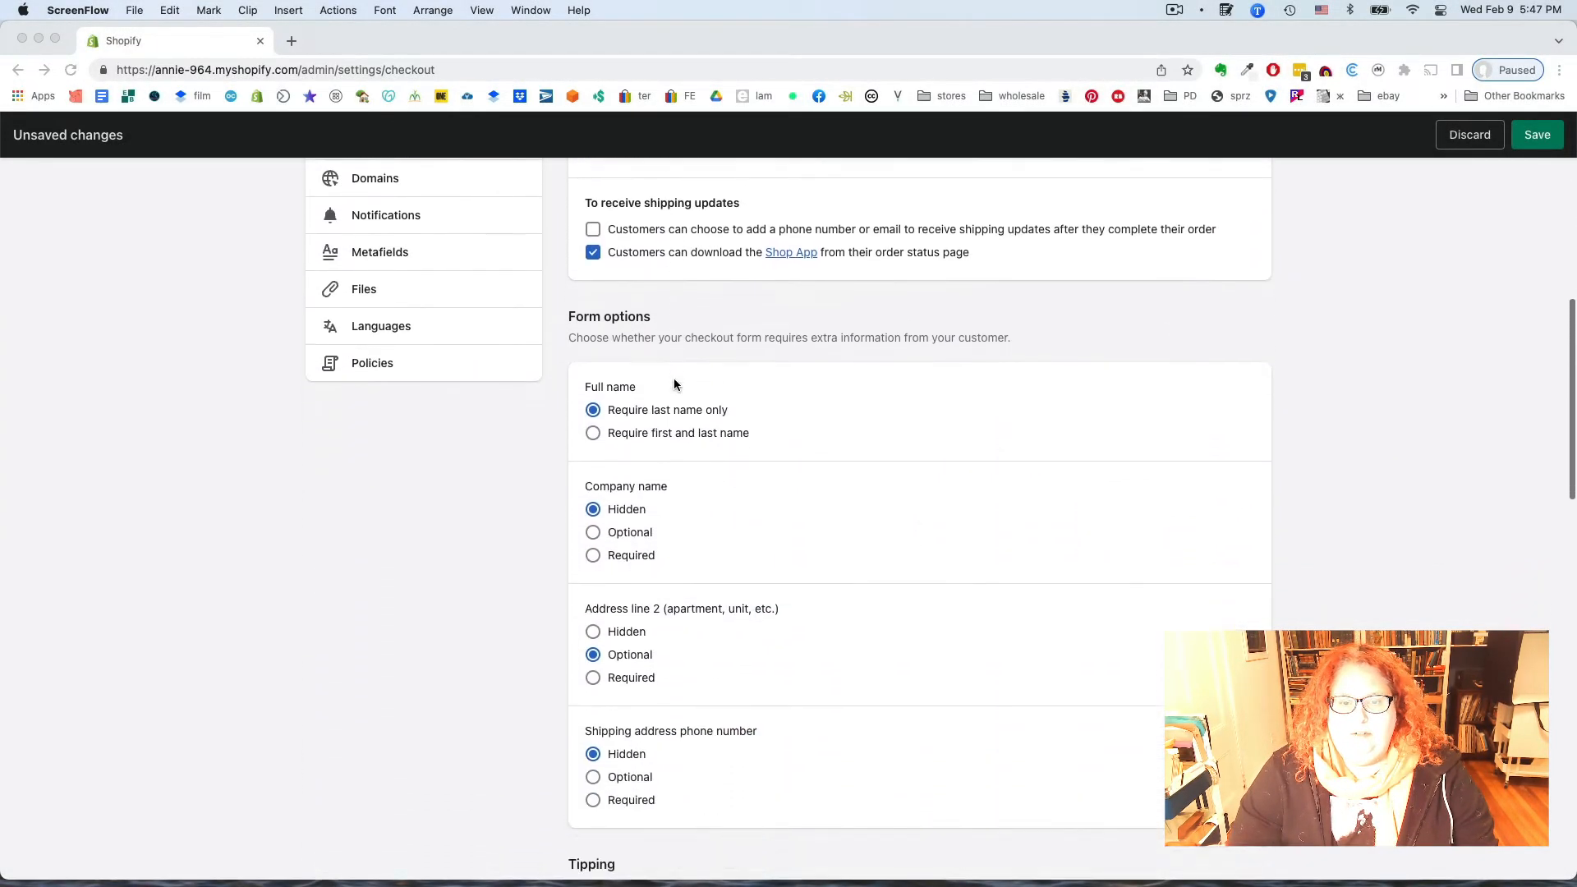
scroll(674, 384, down, 1)
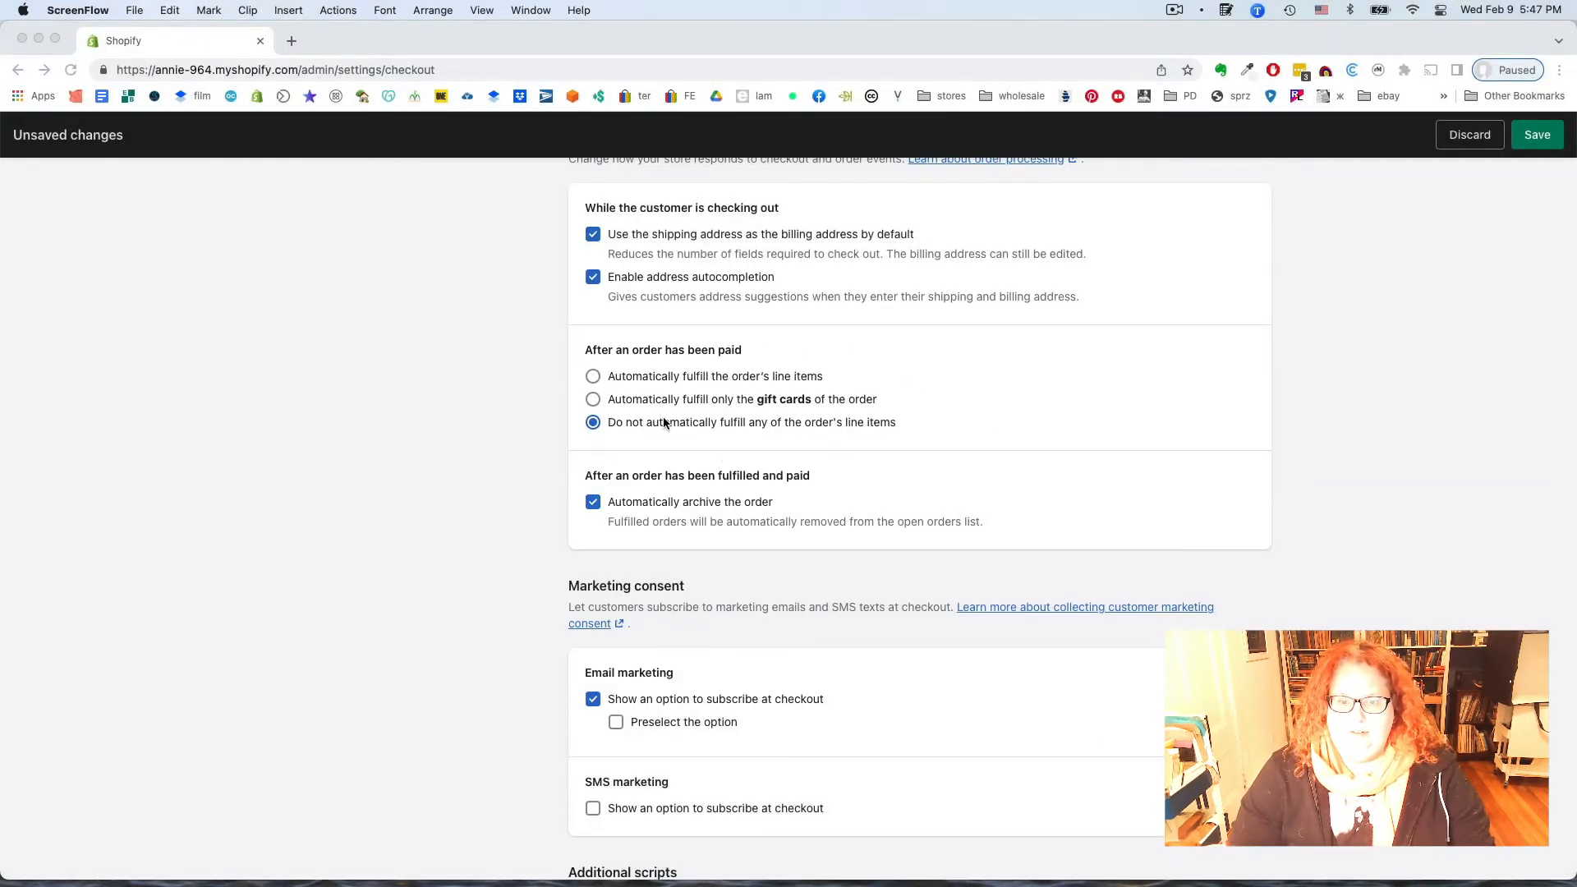
scroll(895, 443, down, 5)
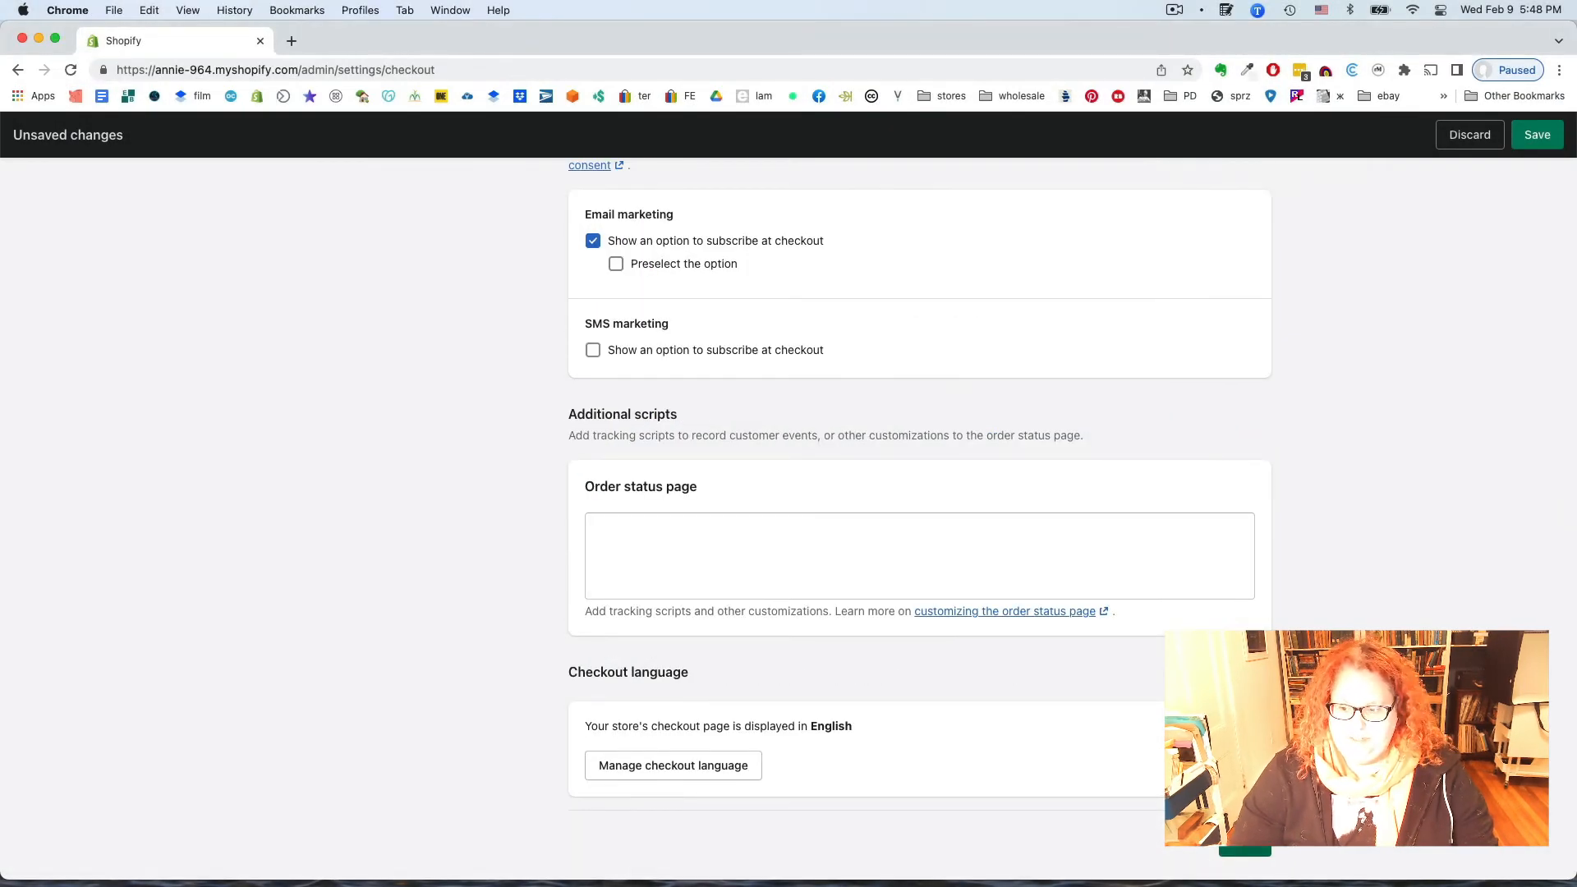
click(1536, 135)
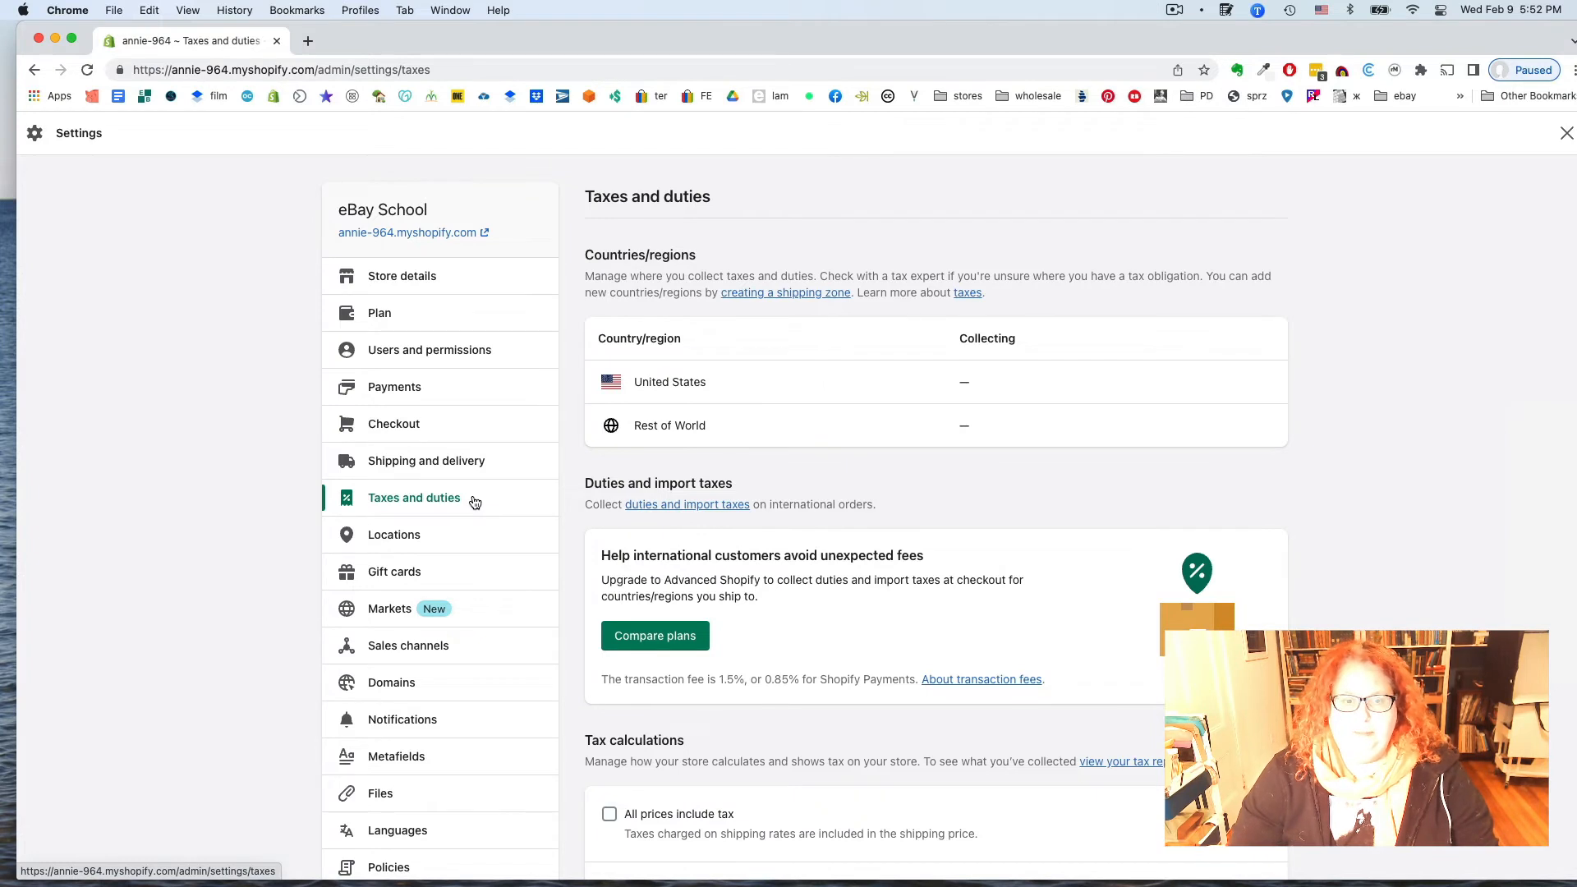
click(712, 385)
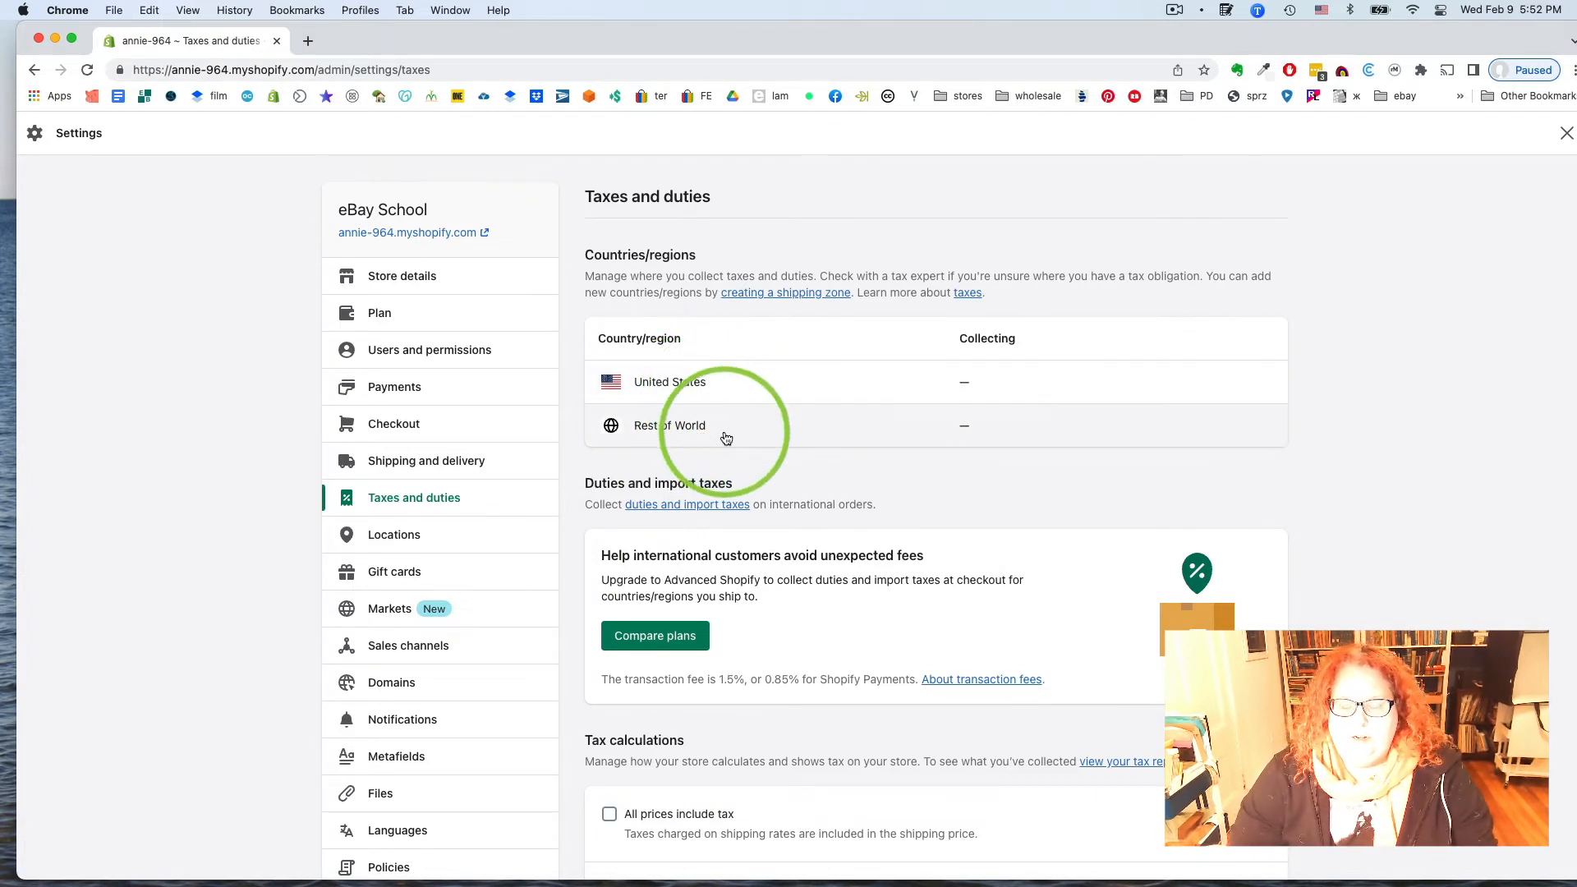
scroll(693, 650, down, 5)
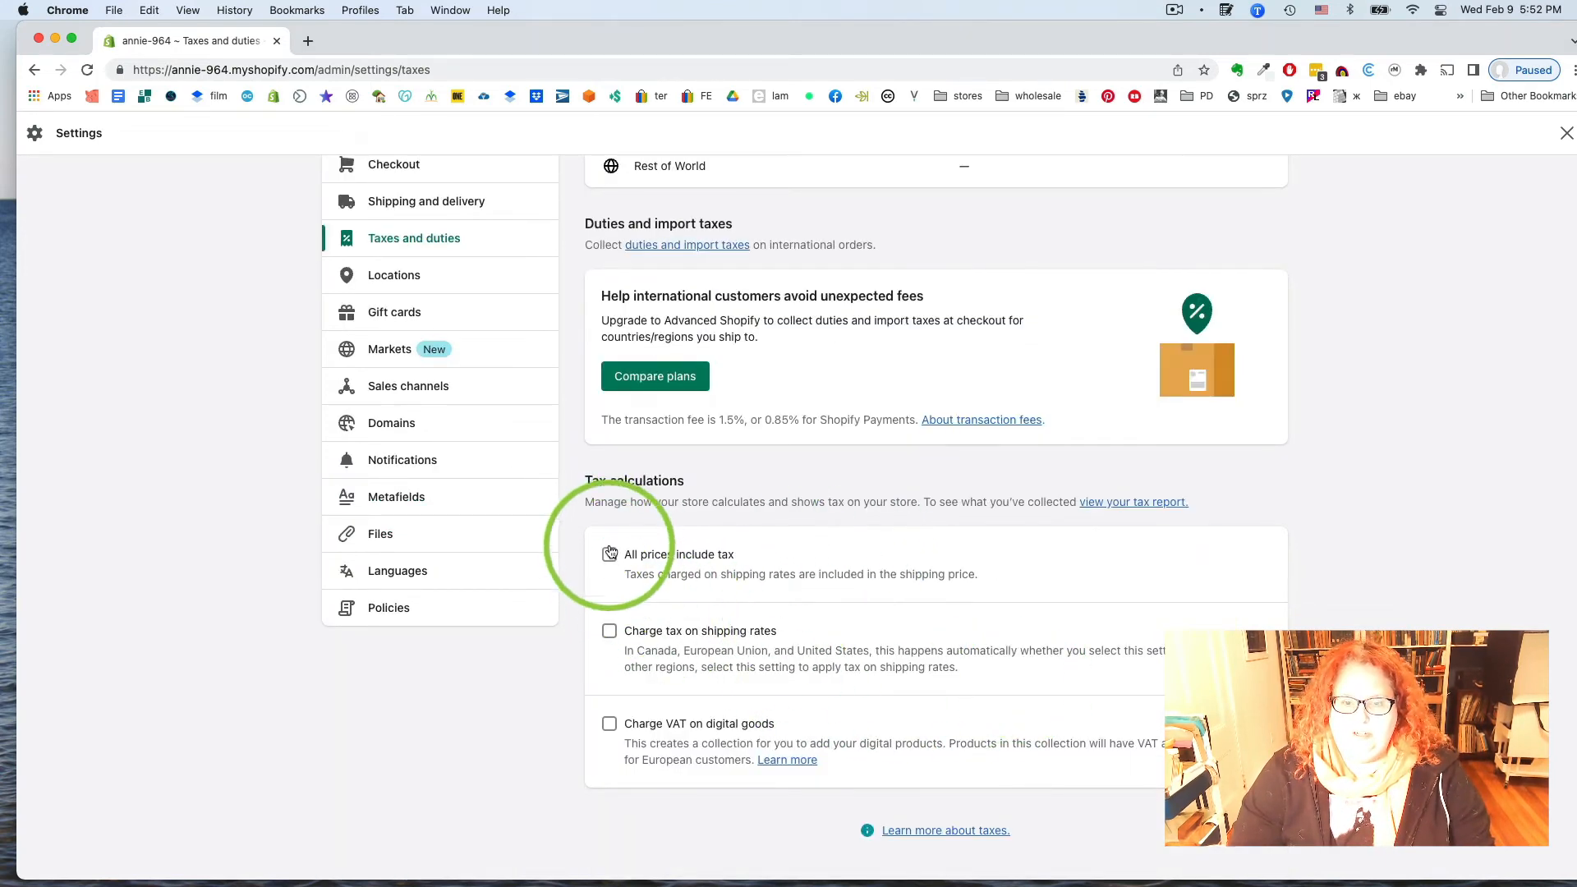
mouse_move(736, 884)
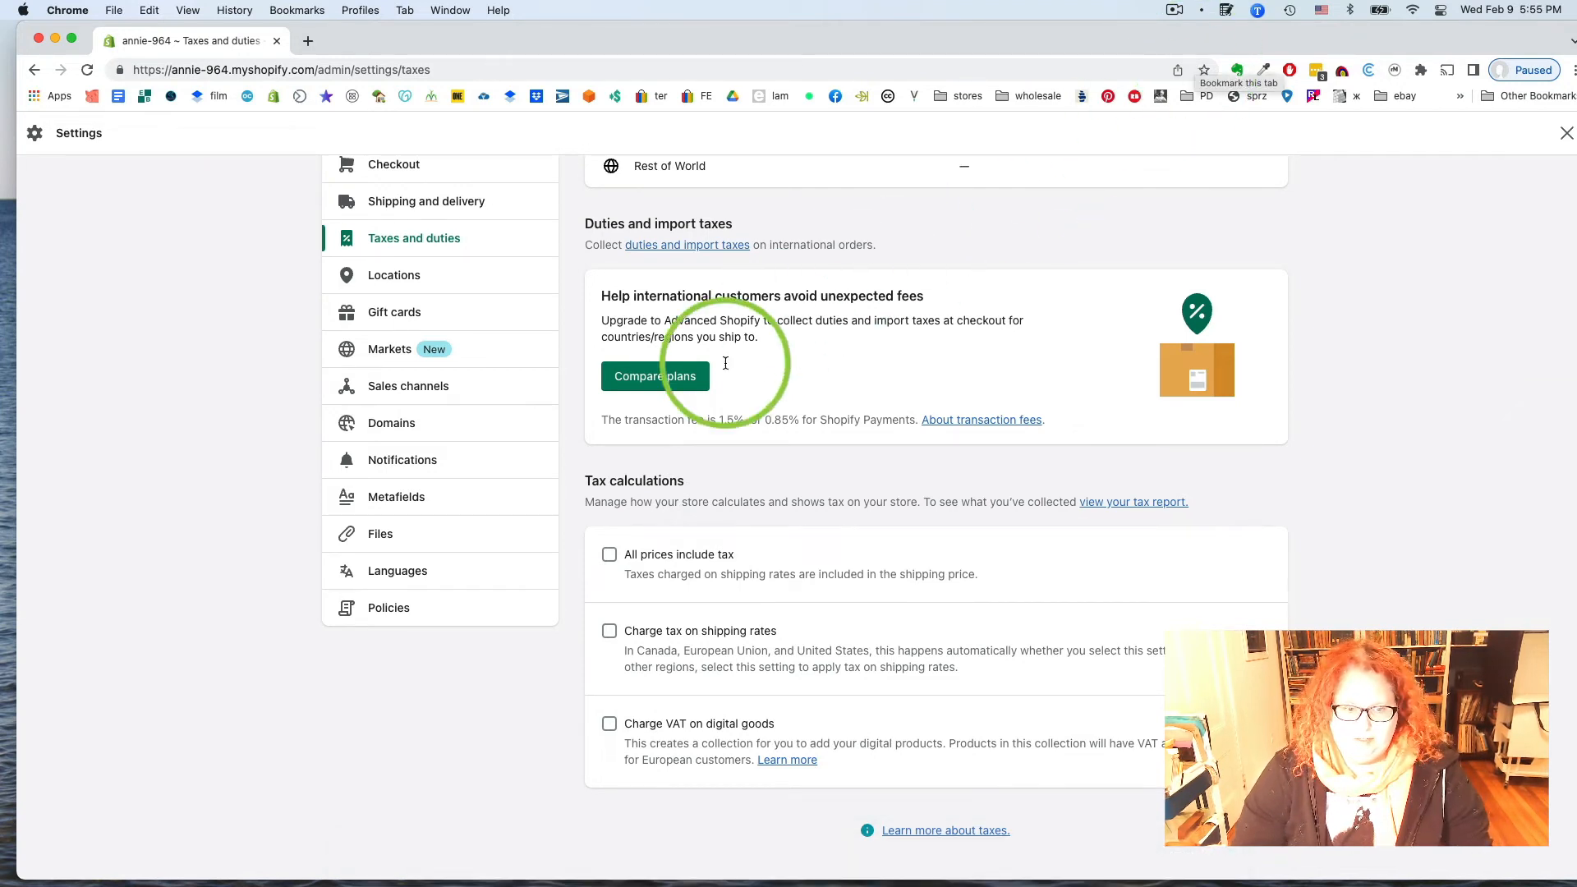
Look over the empty refund, privacy, terms of service and shipping policy editors in Policies
click(401, 611)
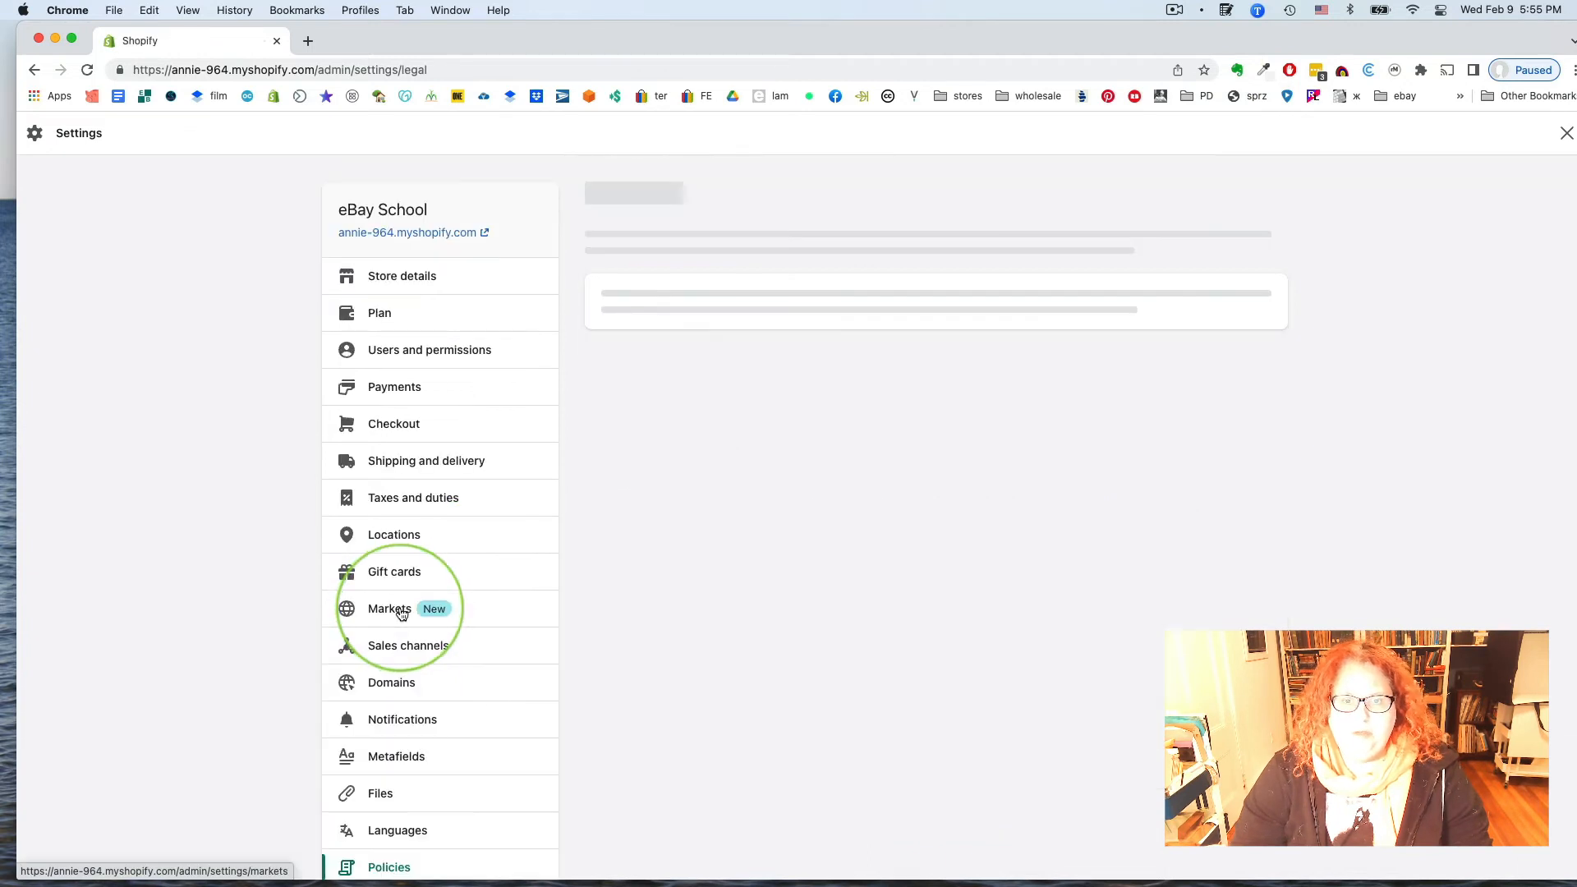
scroll(1032, 473, down, 1)
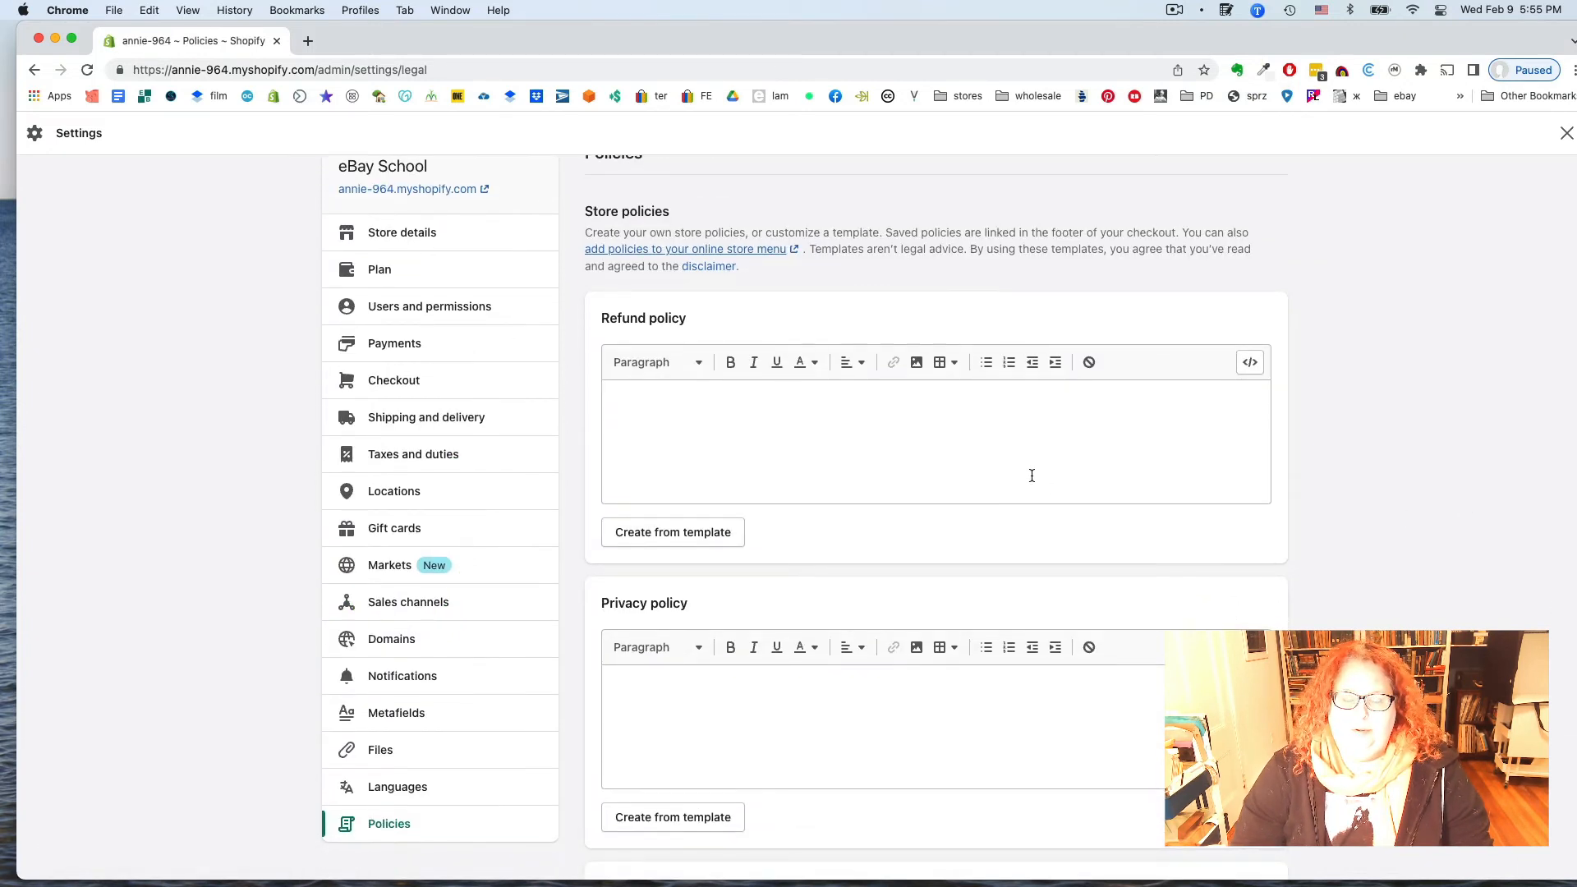
scroll(1032, 476, up, 1)
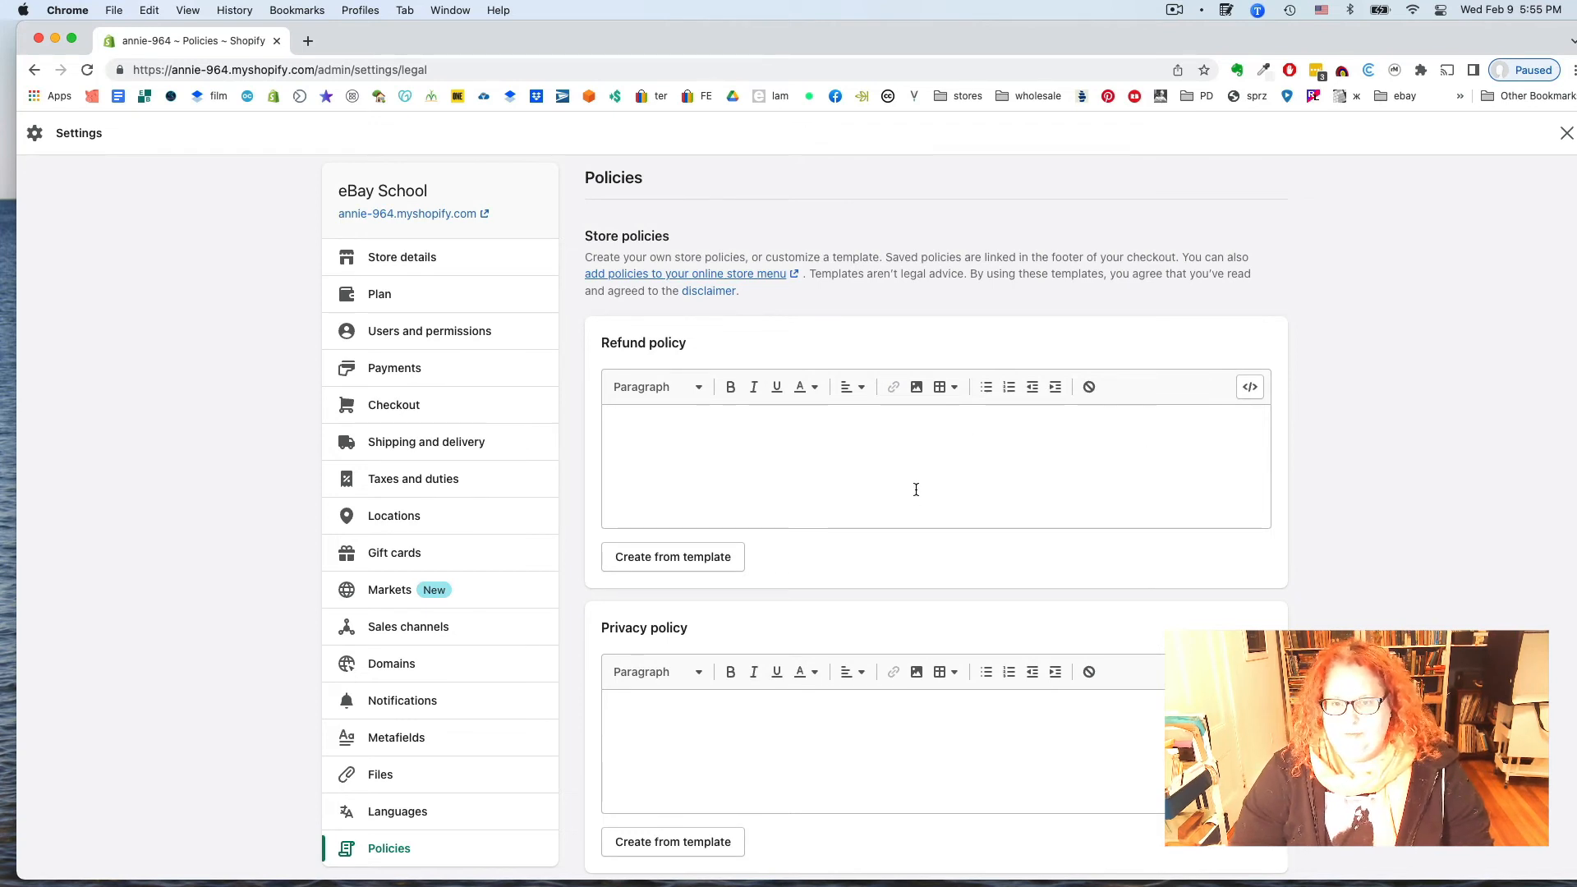
scroll(916, 489, down, 1)
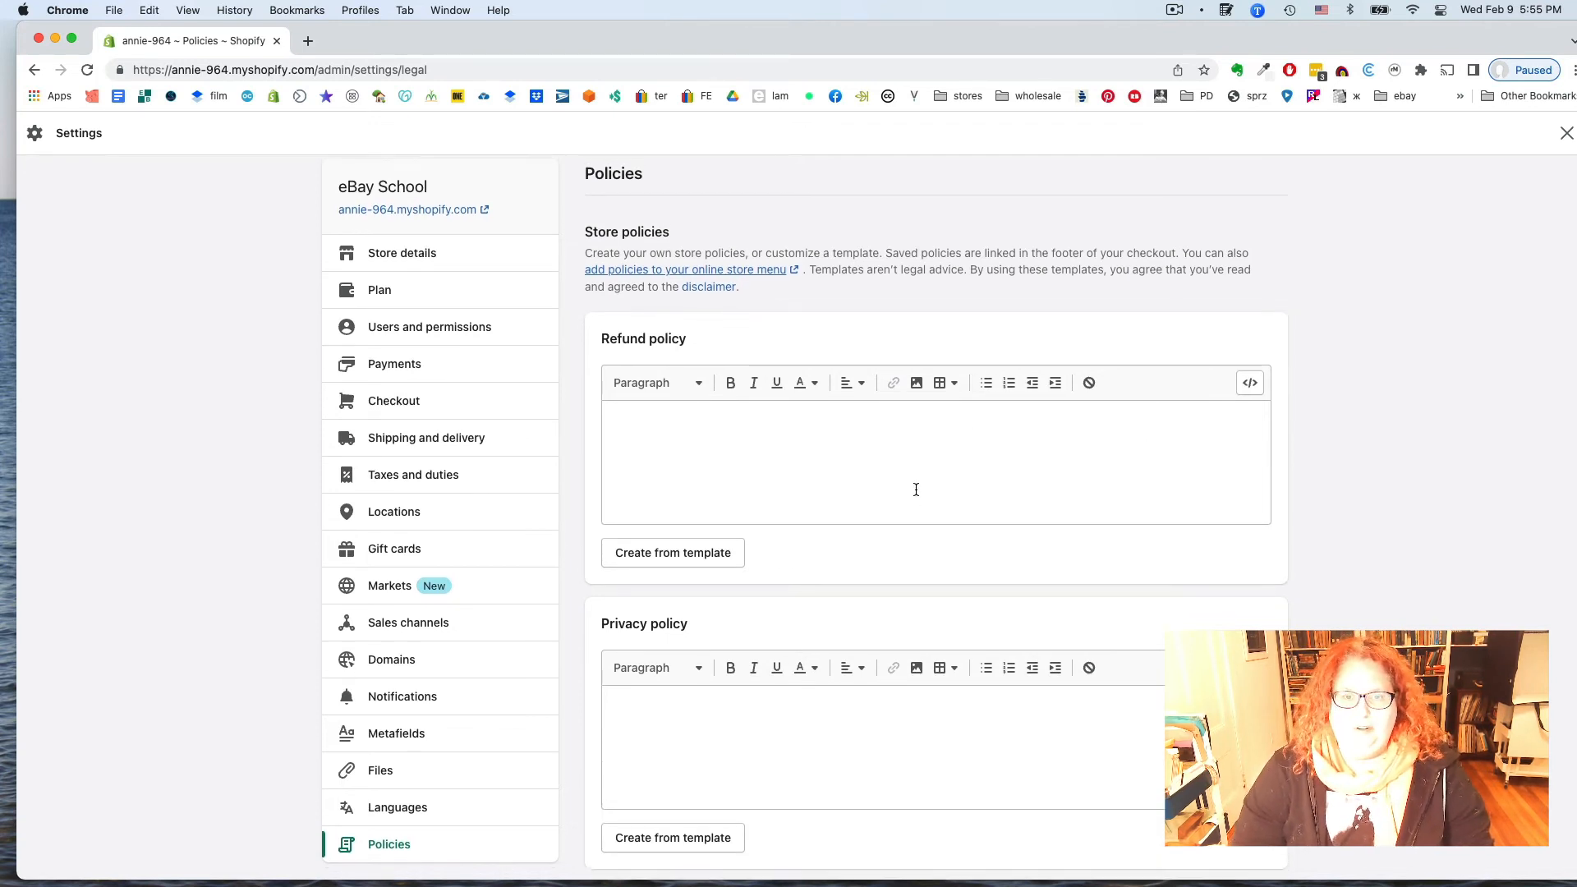
scroll(915, 489, down, 5)
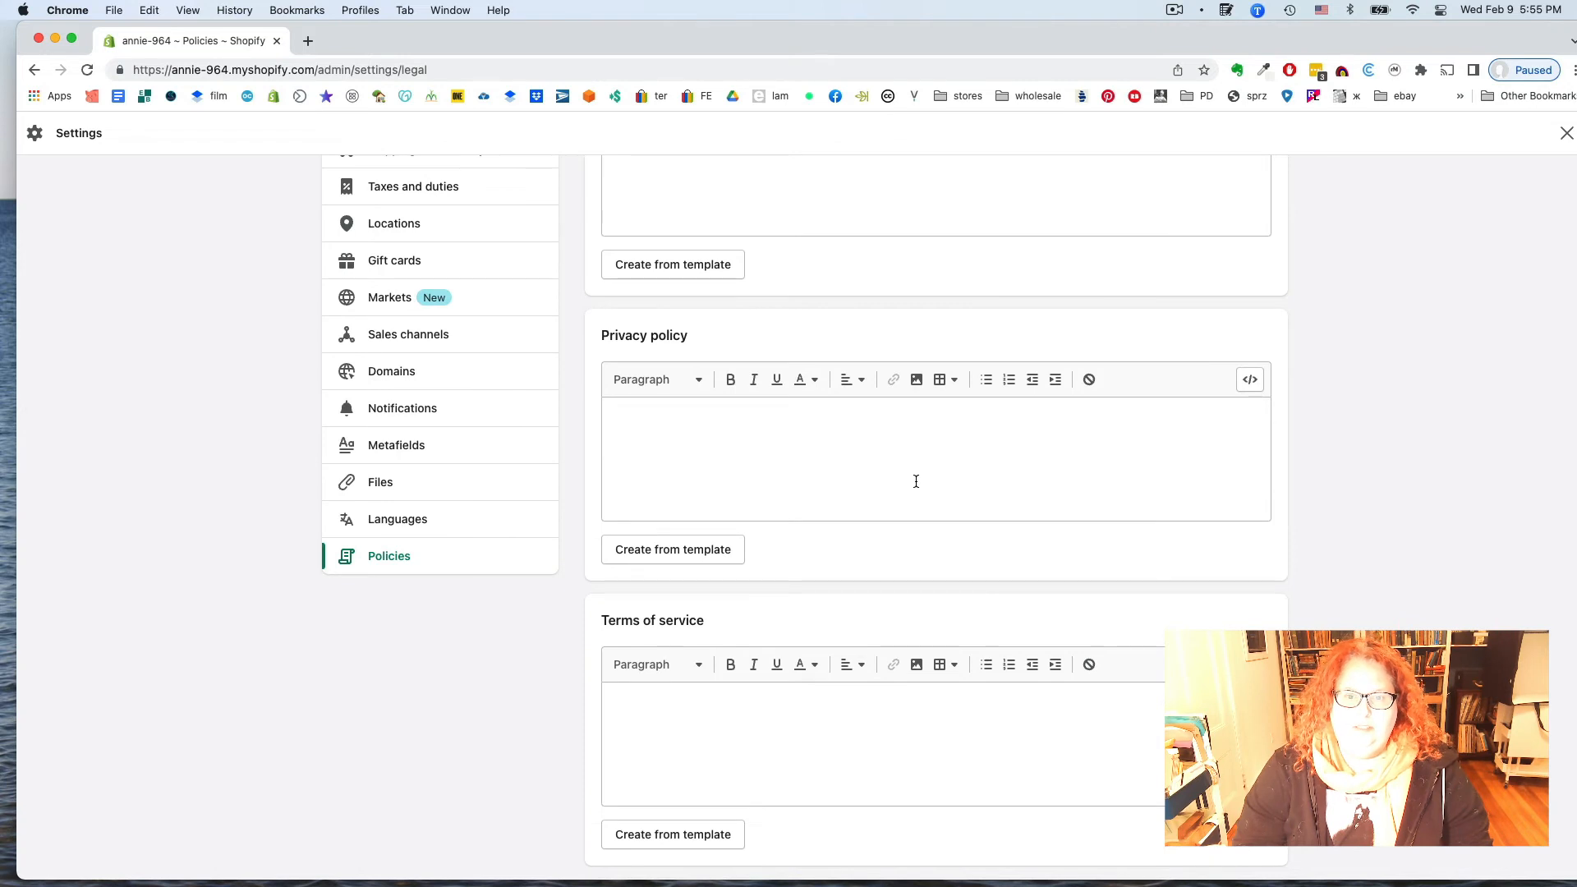
scroll(916, 481, down, 5)
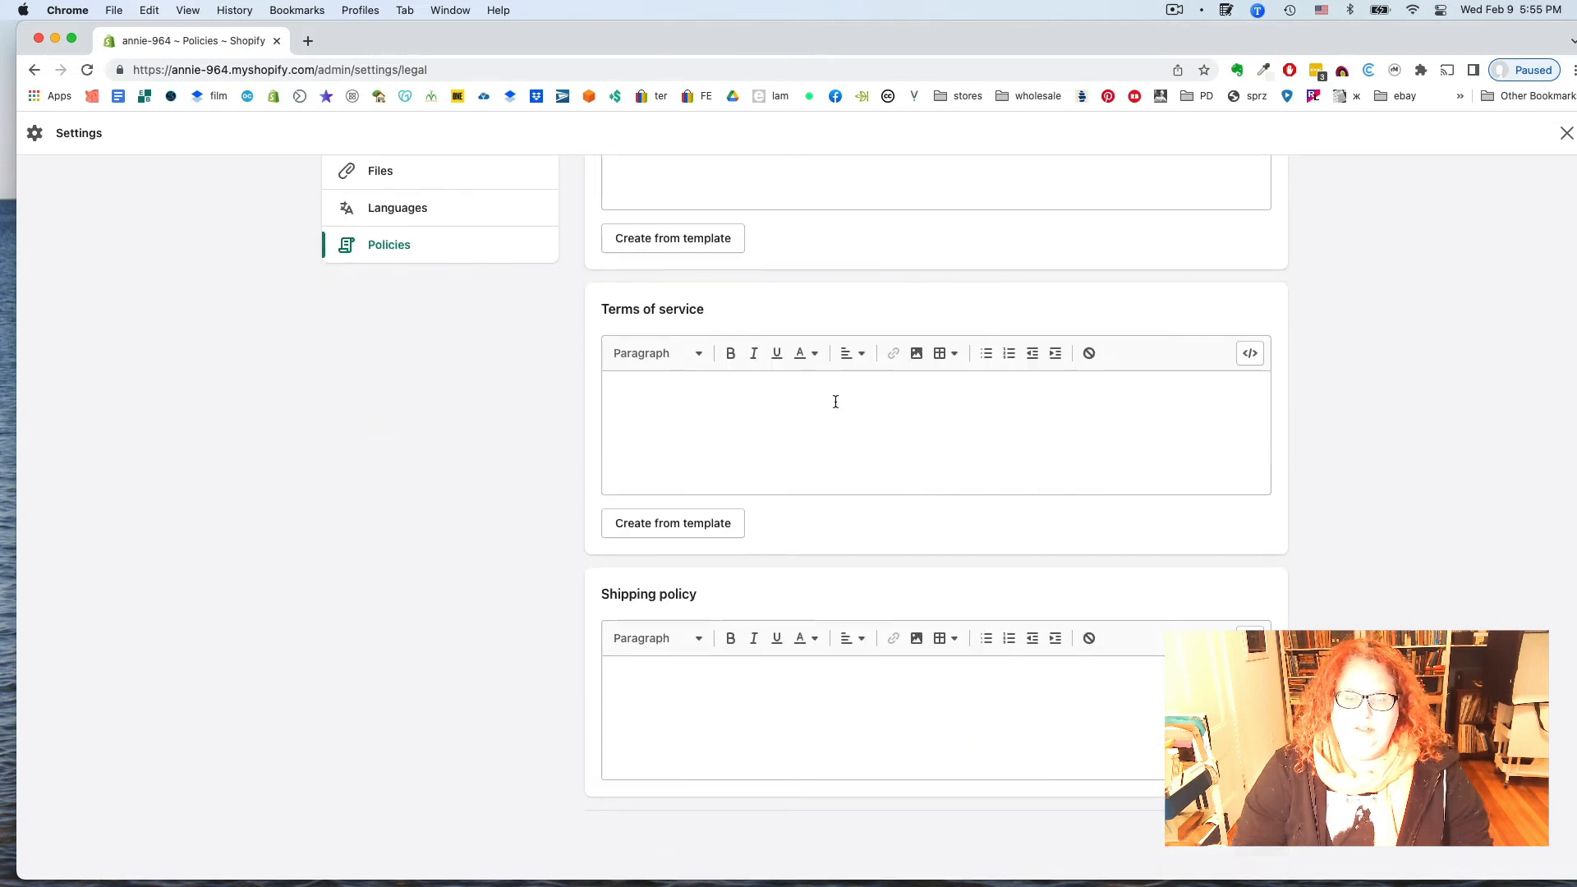
scroll(698, 488, up, 1)
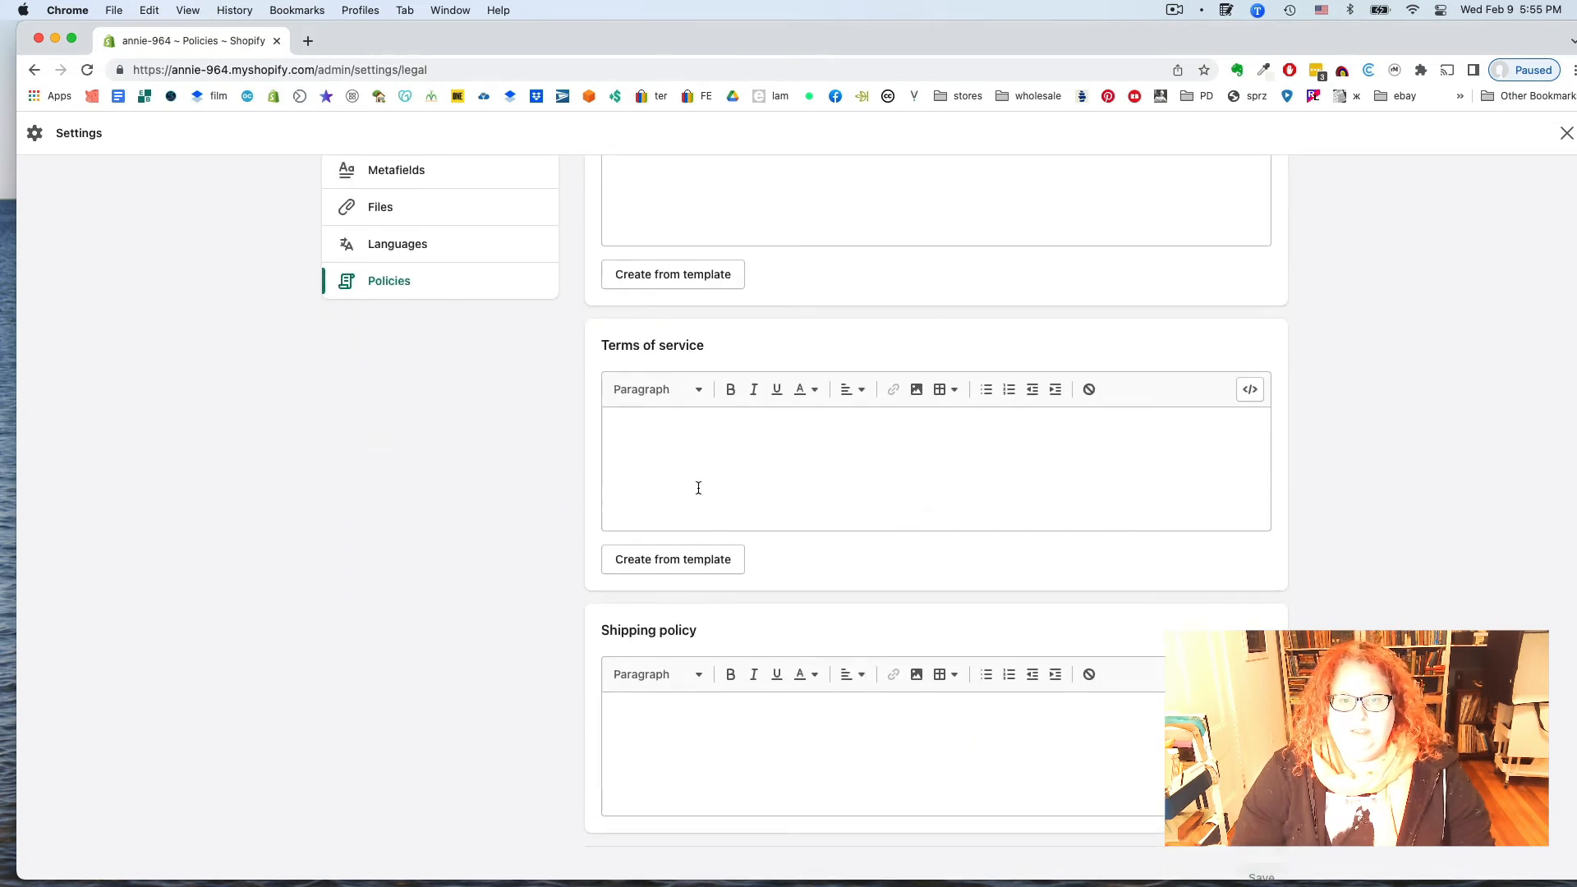
scroll(698, 488, up, 10)
scroll(698, 488, down, 5)
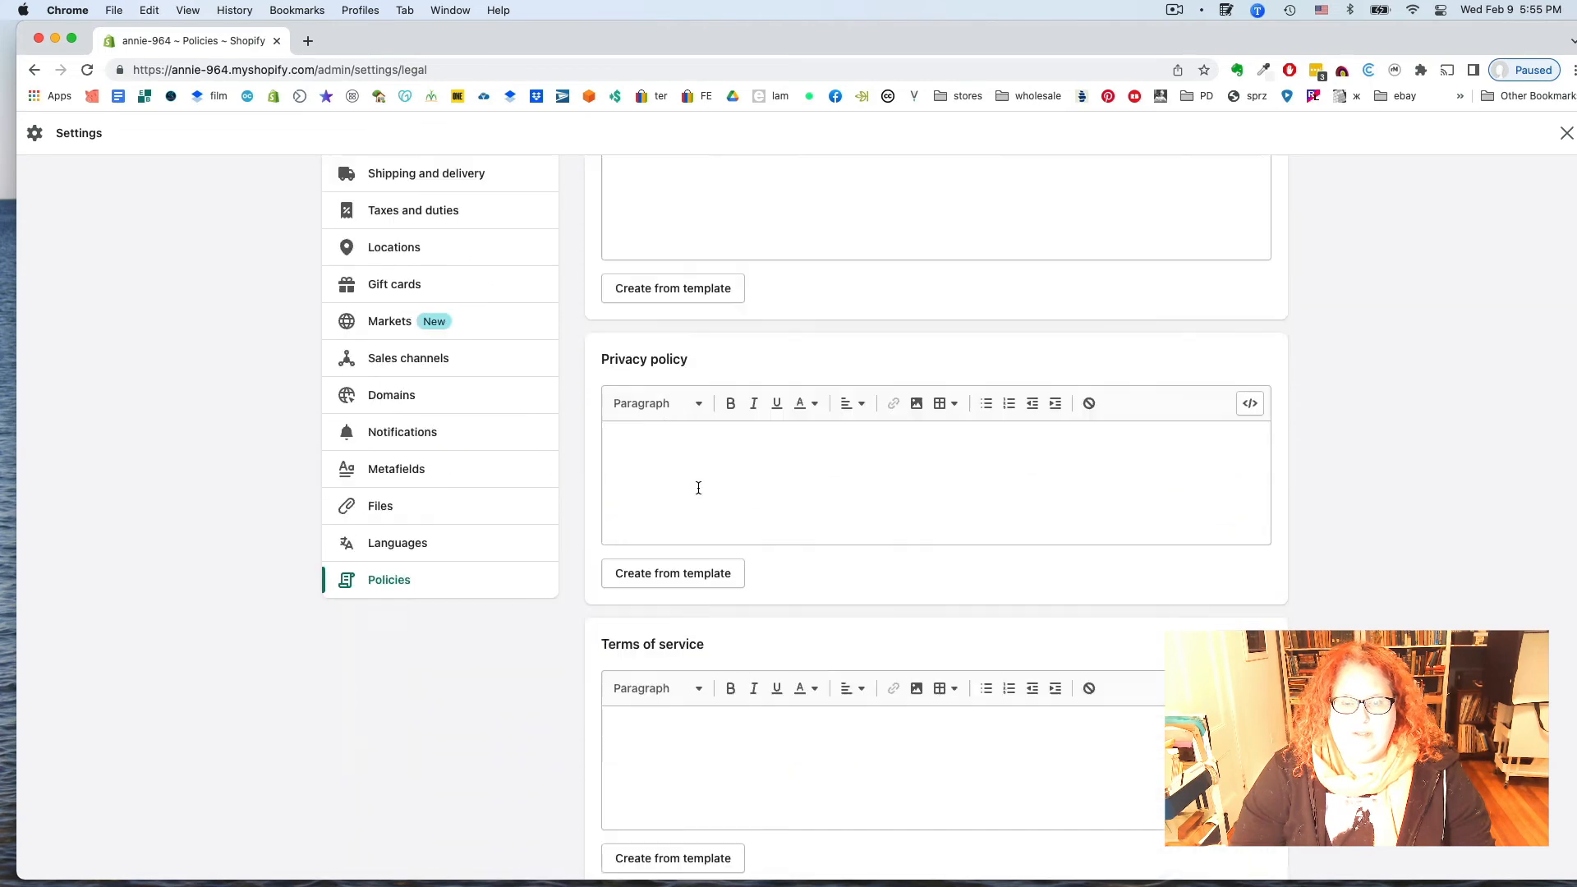
scroll(699, 488, down, 1)
scroll(699, 673, down, 5)
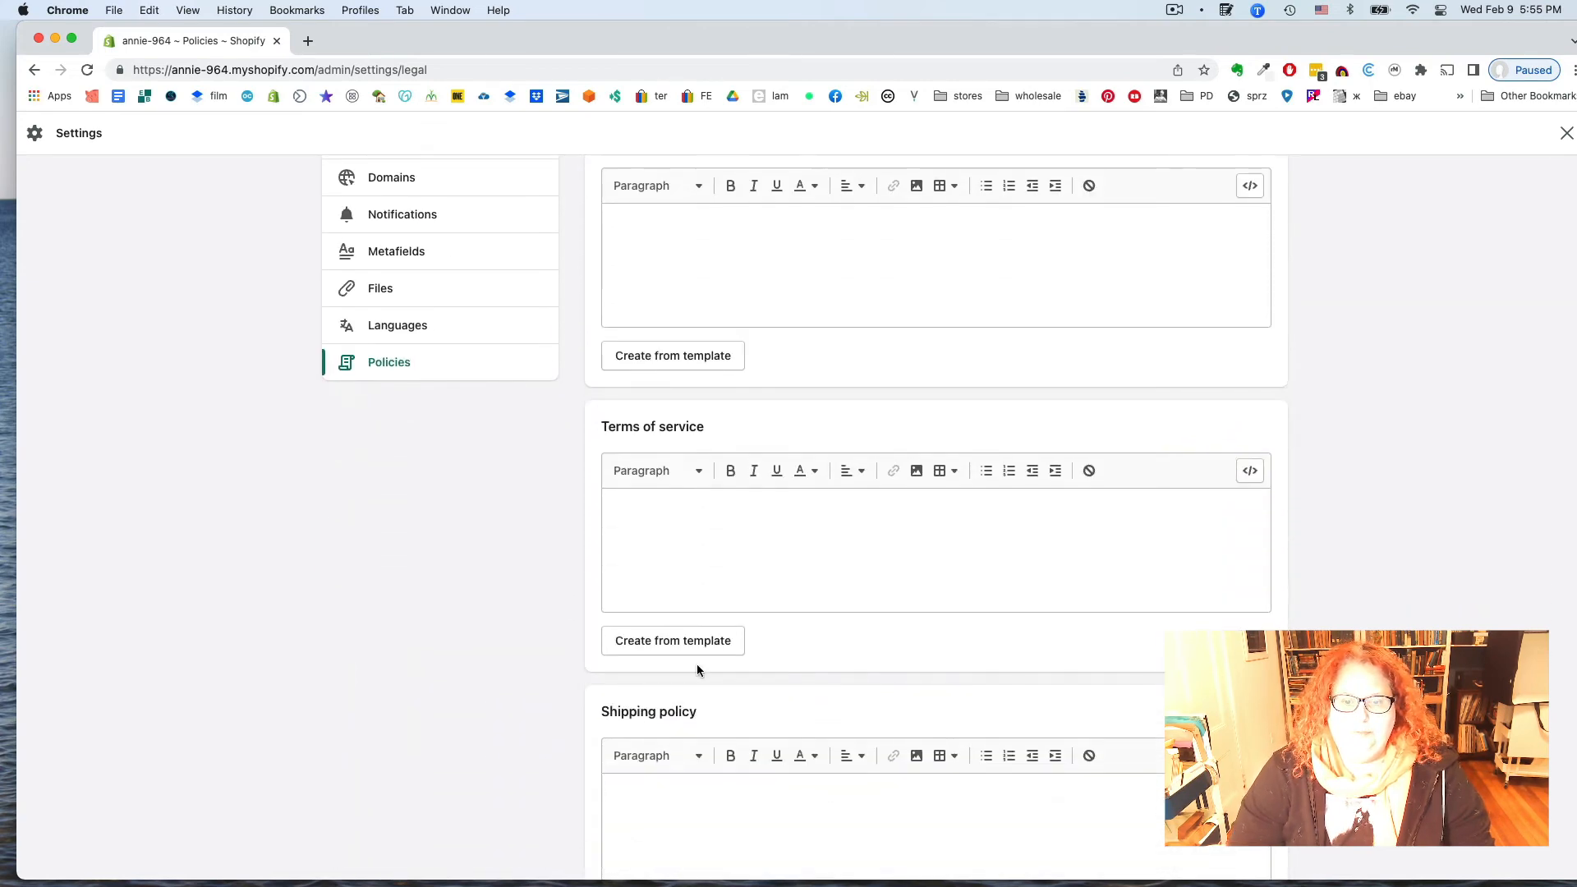
Generate the Terms of service from the template and read through it, from overview to Section 20
click(693, 640)
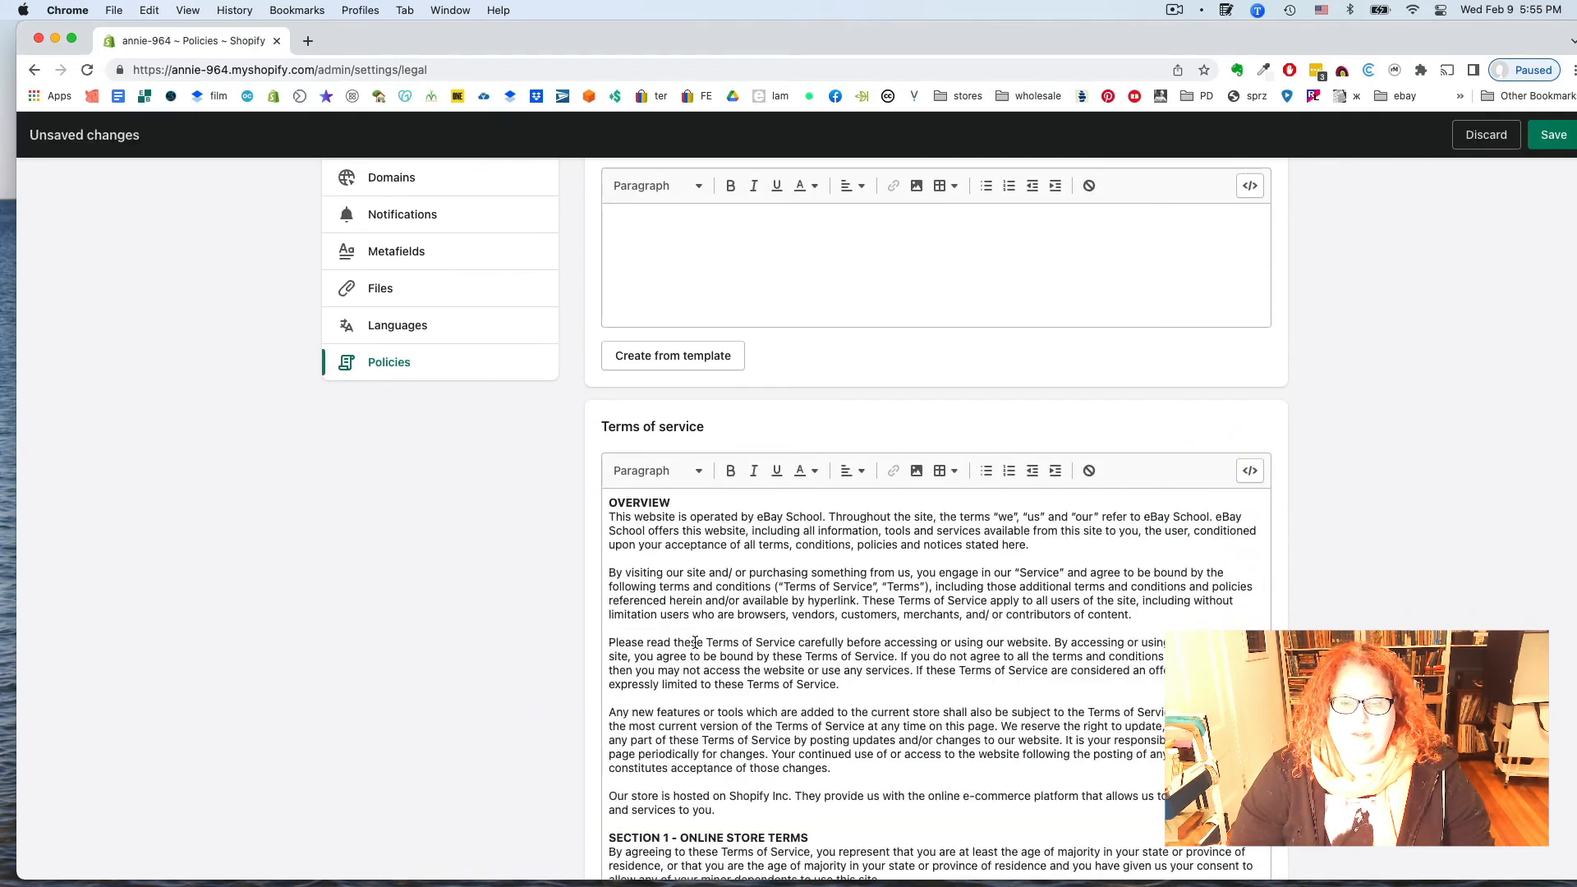
scroll(694, 641, down, 5)
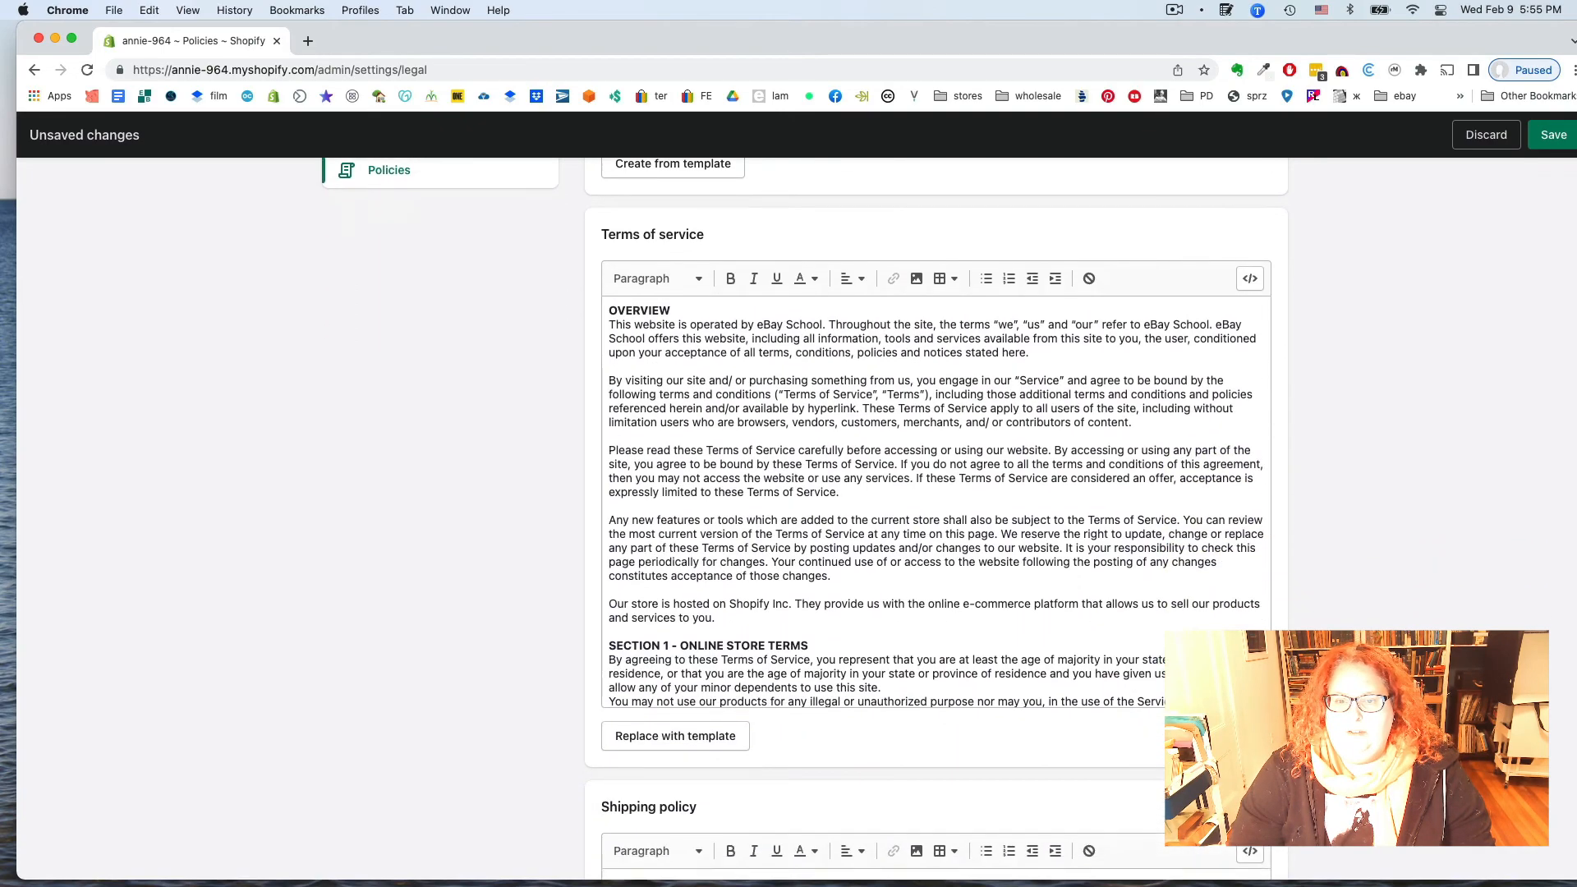
scroll(875, 507, down, 10)
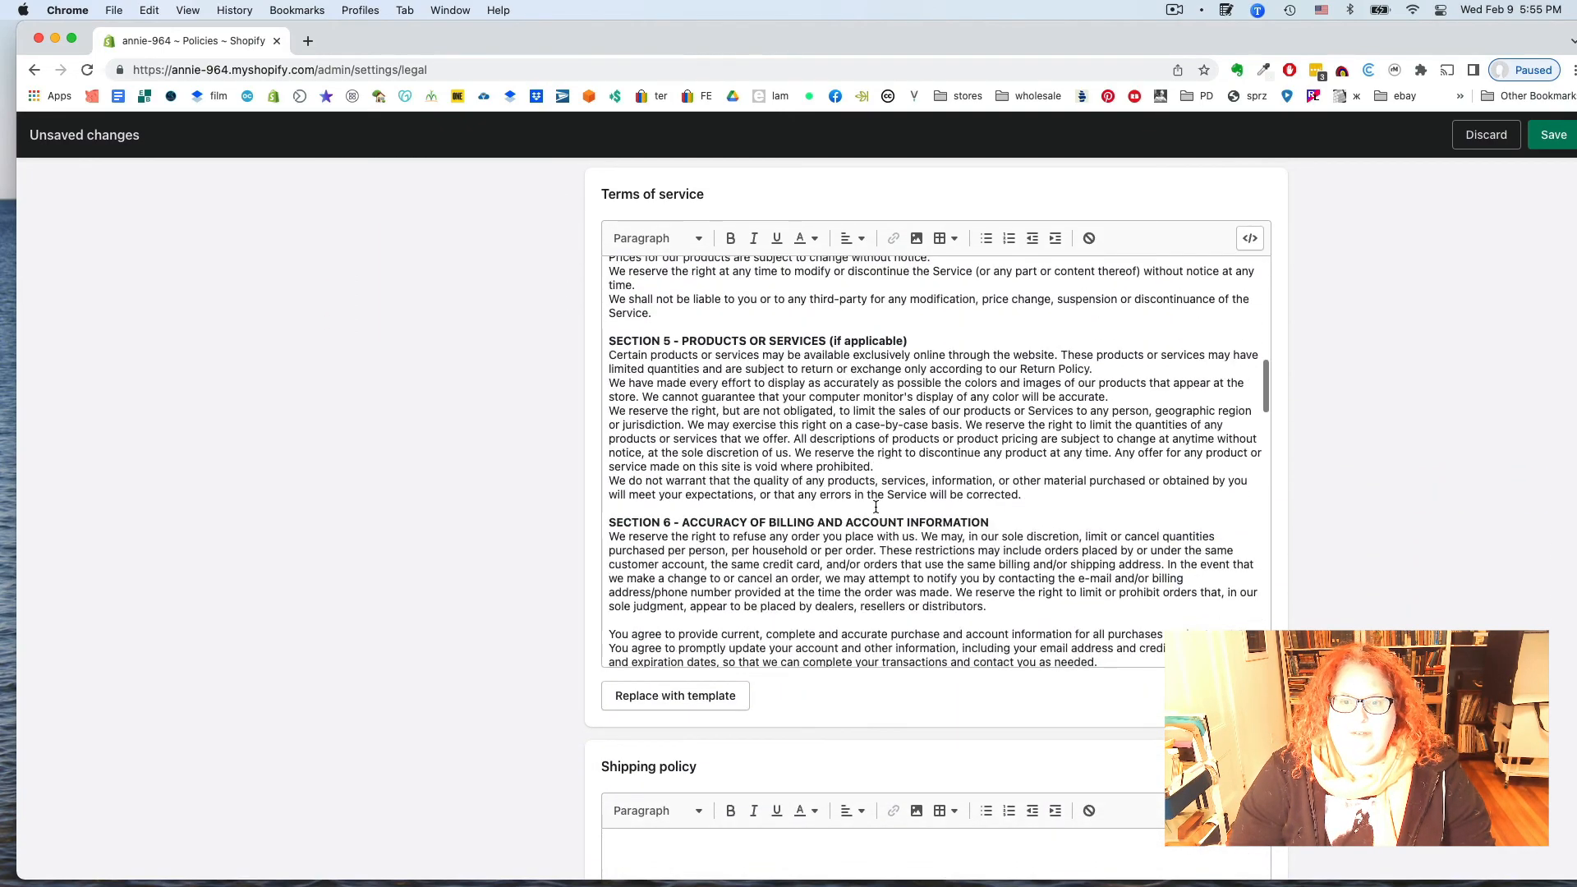
scroll(876, 507, down, 15)
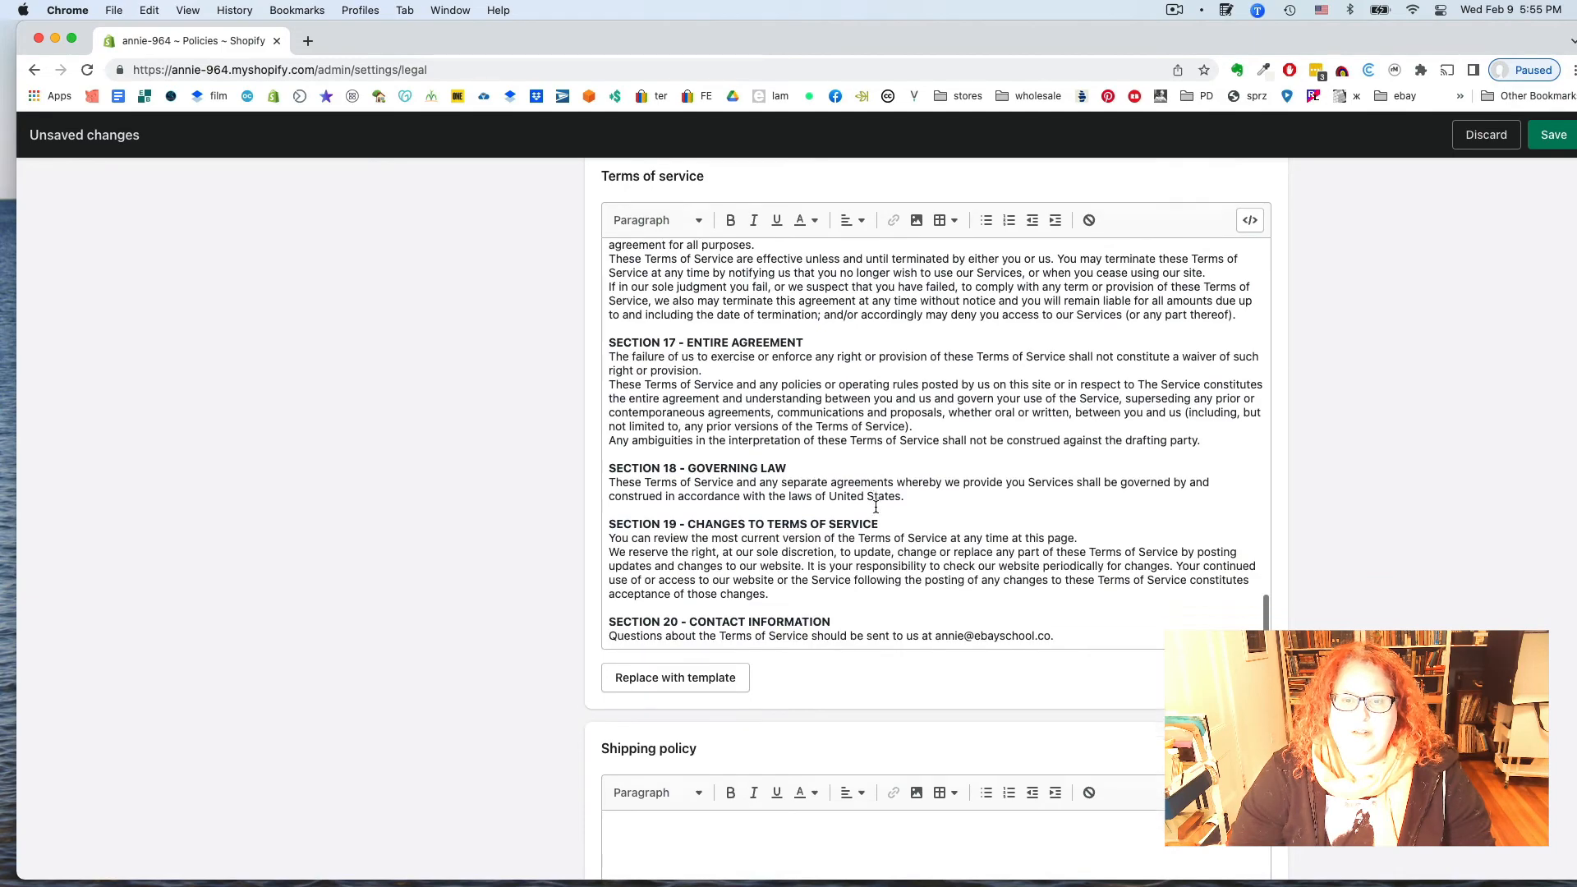
scroll(876, 507, down, 3)
scroll(876, 507, up, 7)
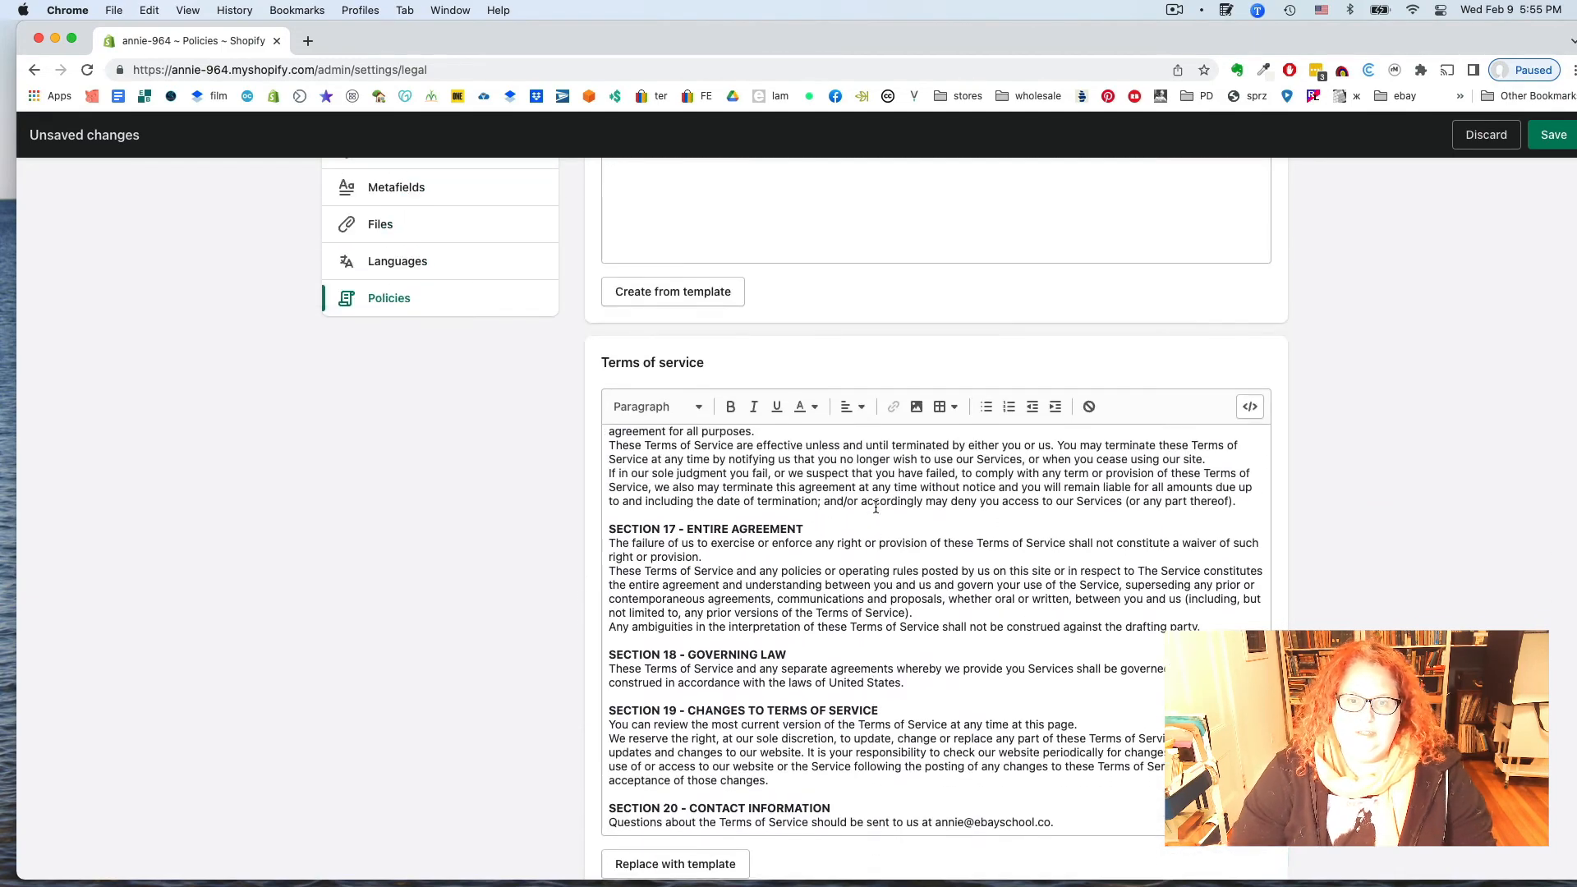
scroll(875, 506, up, 20)
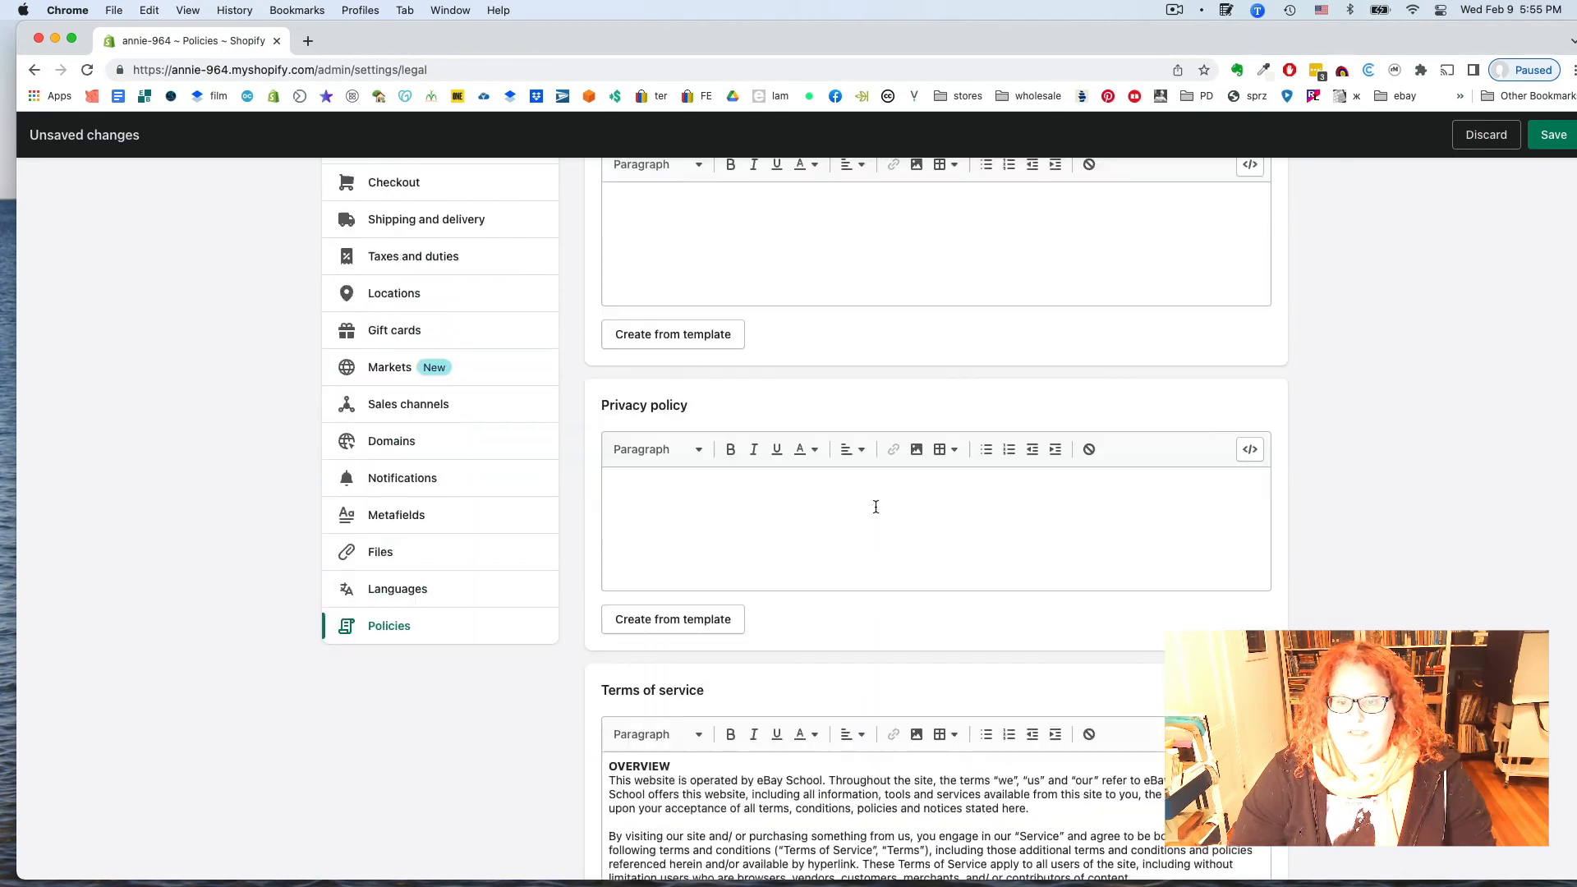
scroll(875, 506, up, 7)
scroll(876, 507, down, 20)
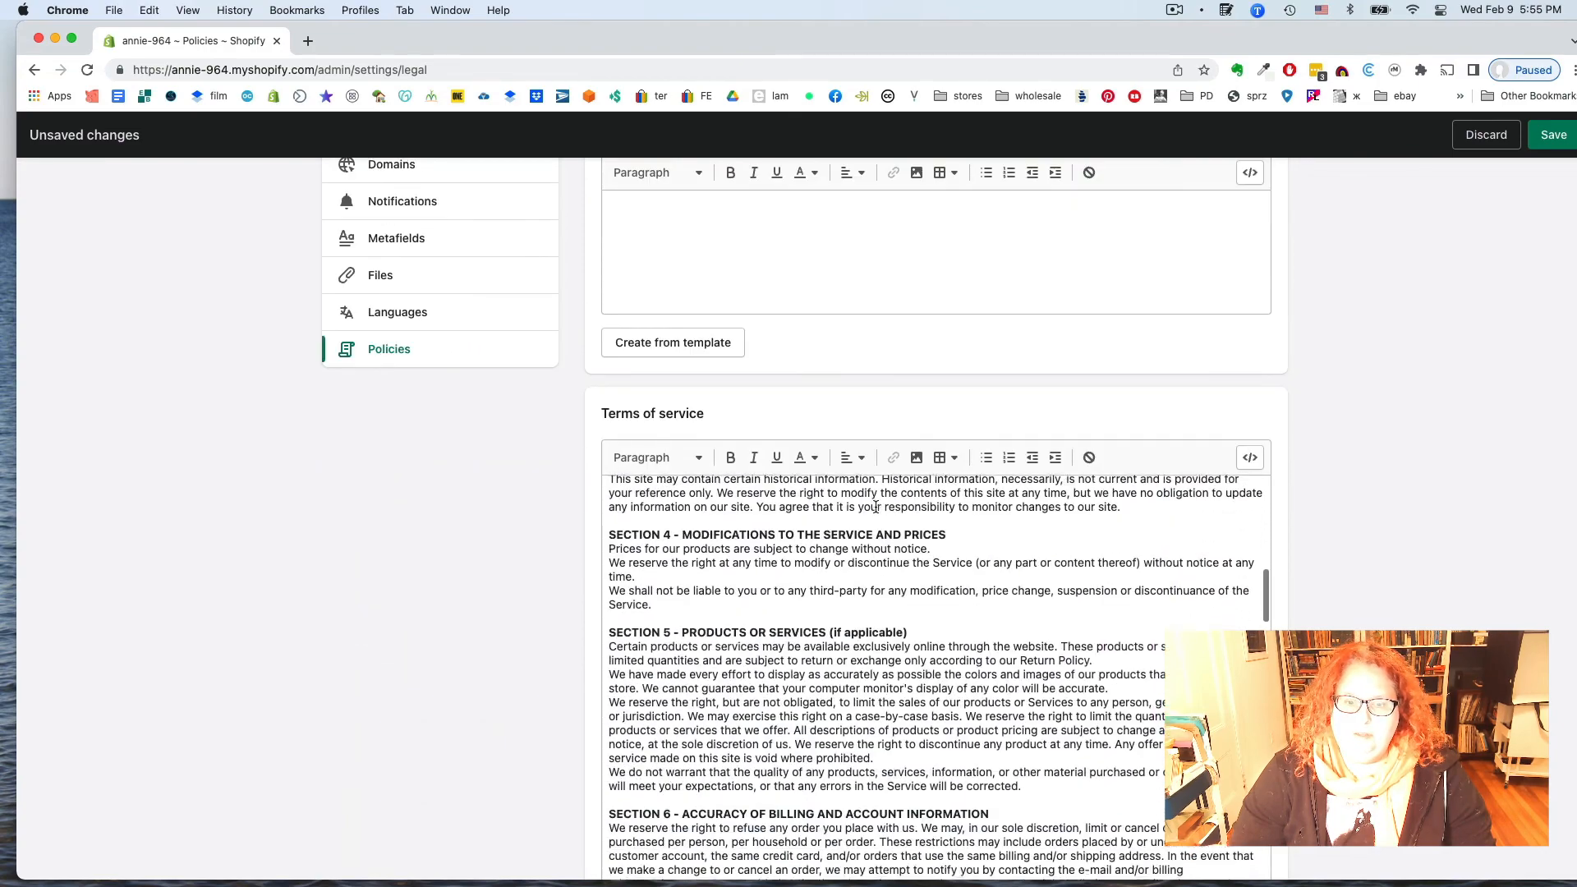
scroll(875, 506, down, 10)
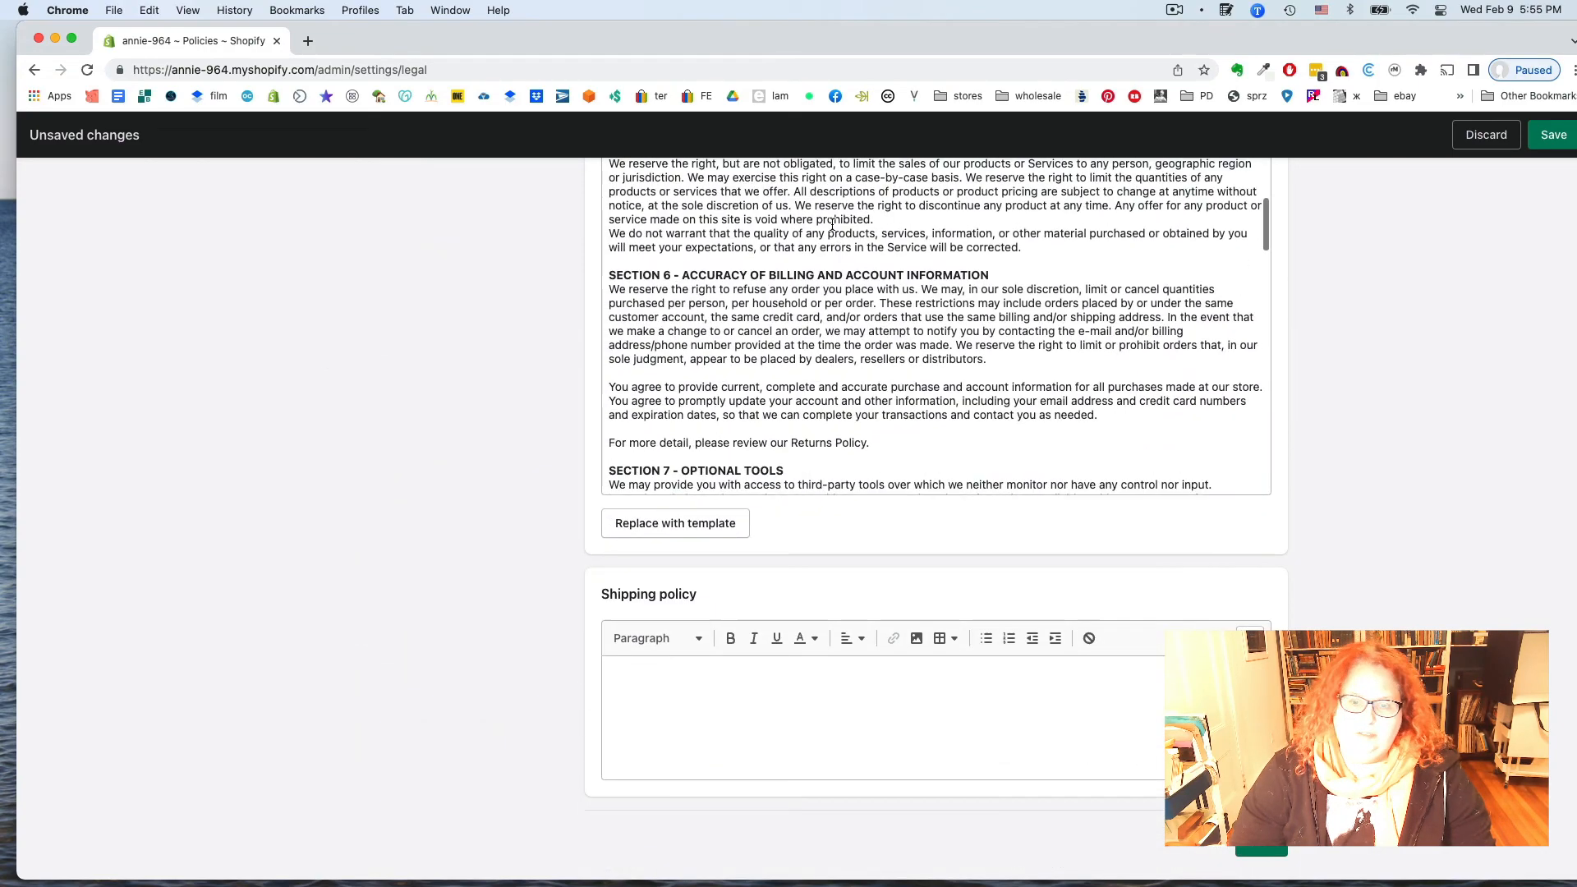
scroll(787, 746, up, 20)
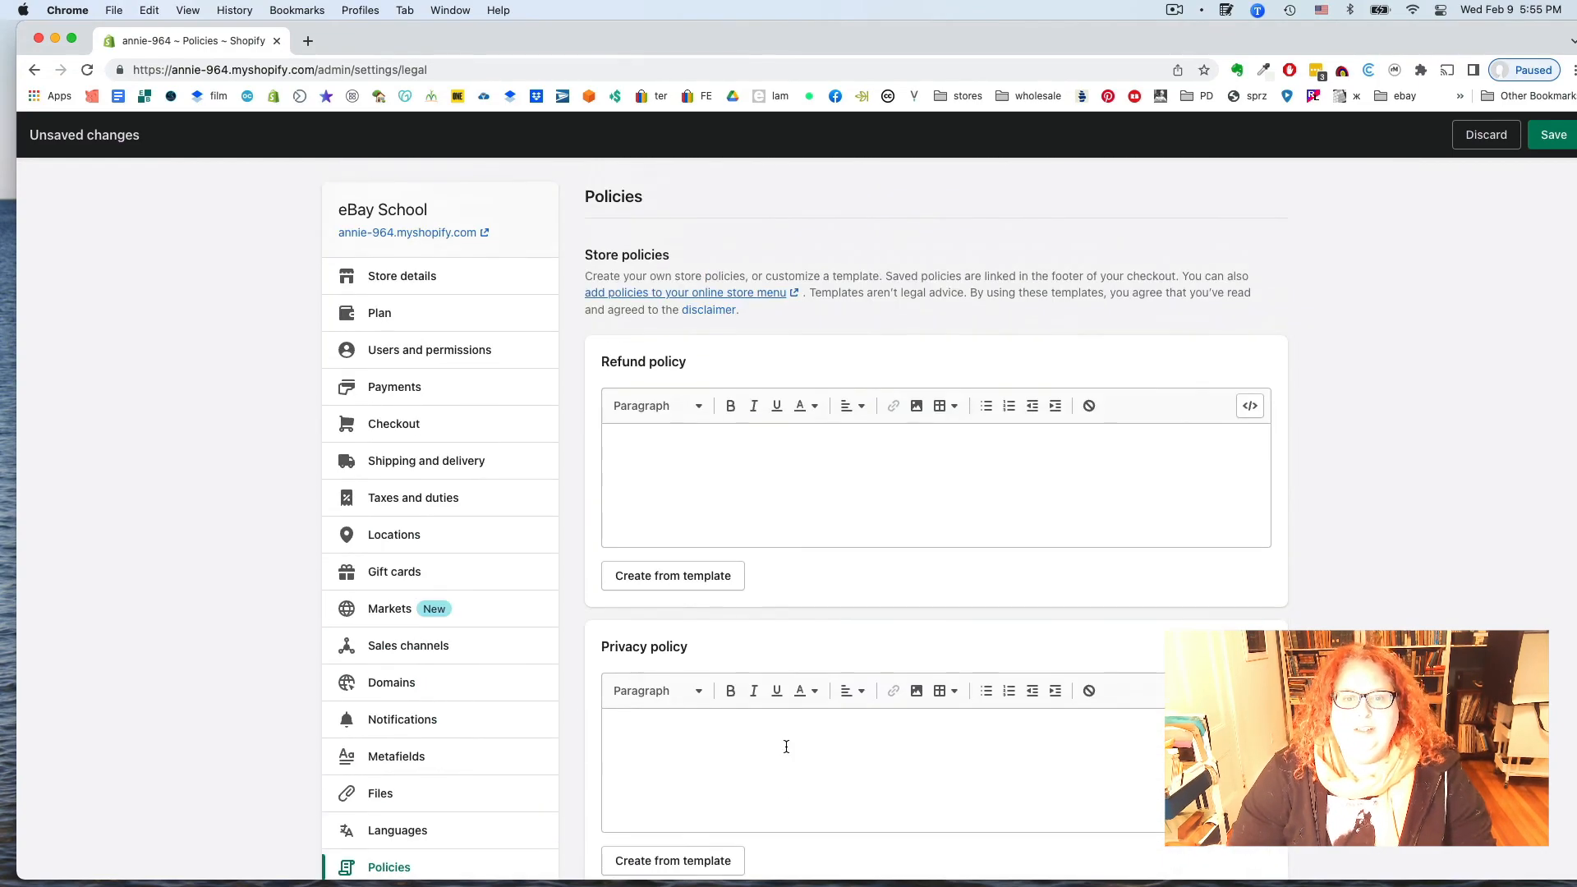